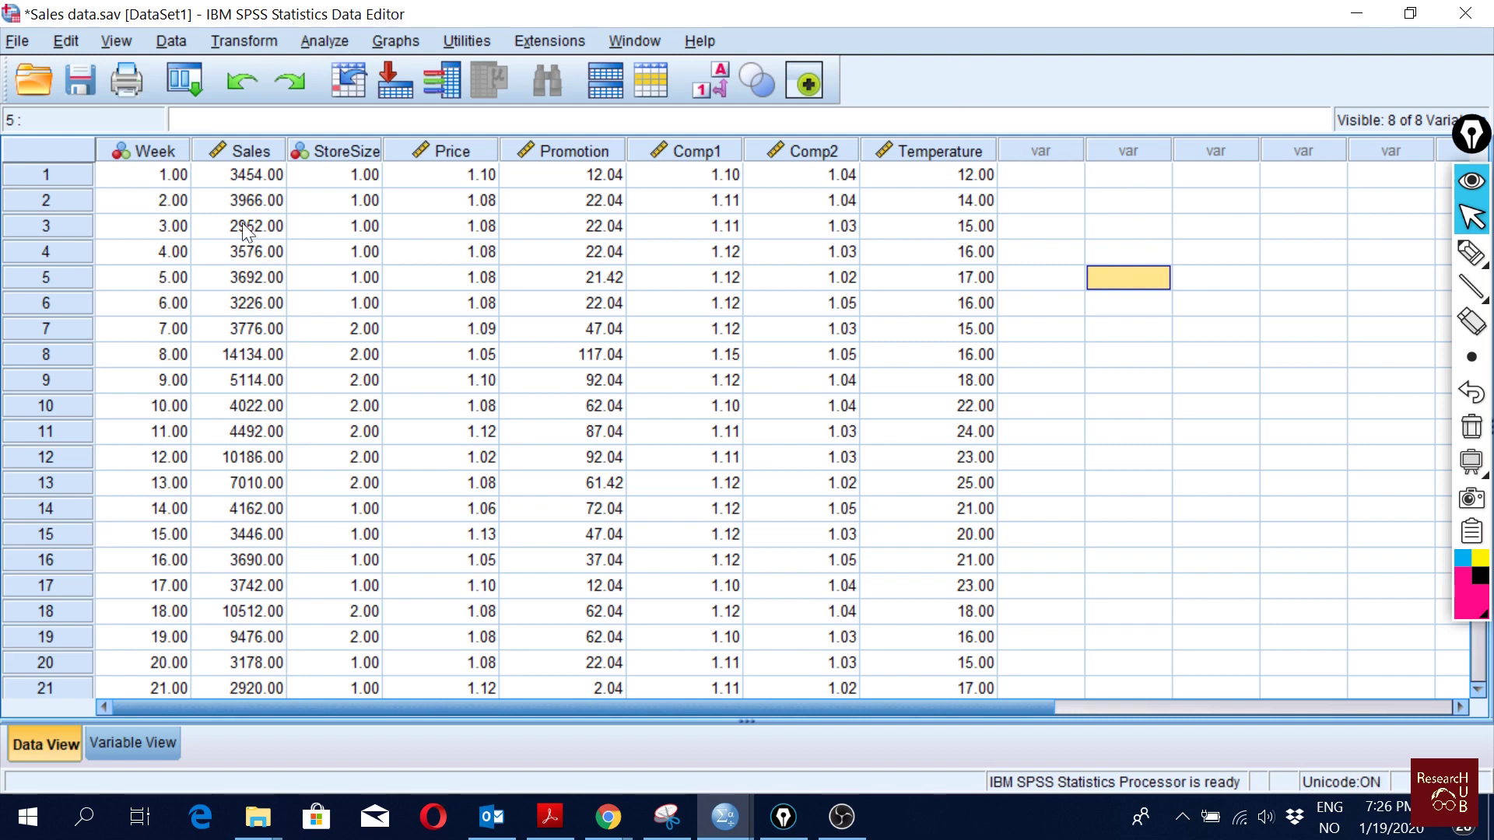
# Step: Look over the Sales, StoreSize, Price, Promotion, Comp1, Comp2 and Temperature variables in the sales data
pyautogui.click(246, 144)
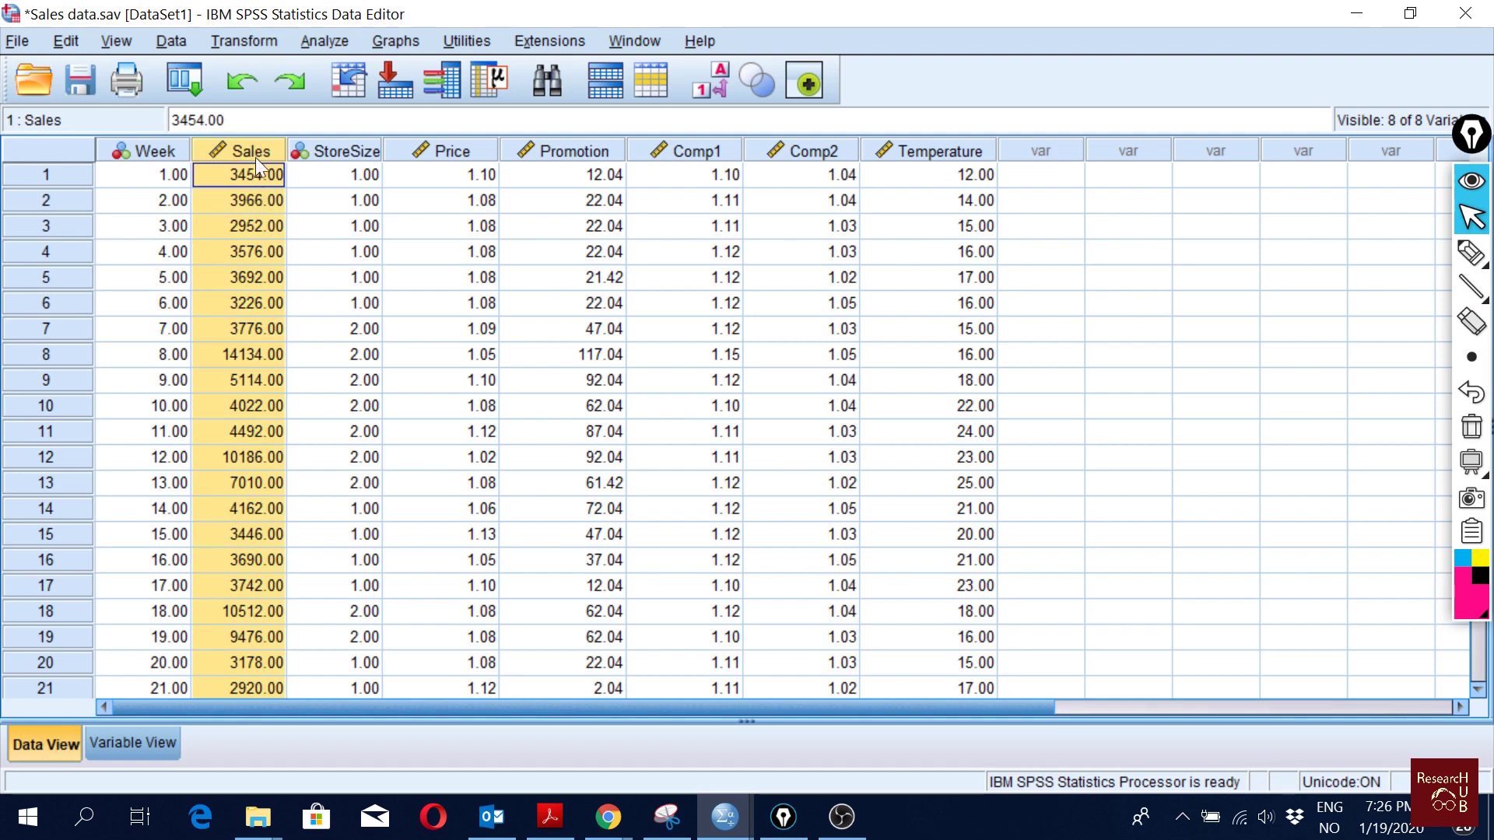
pyautogui.click(362, 144)
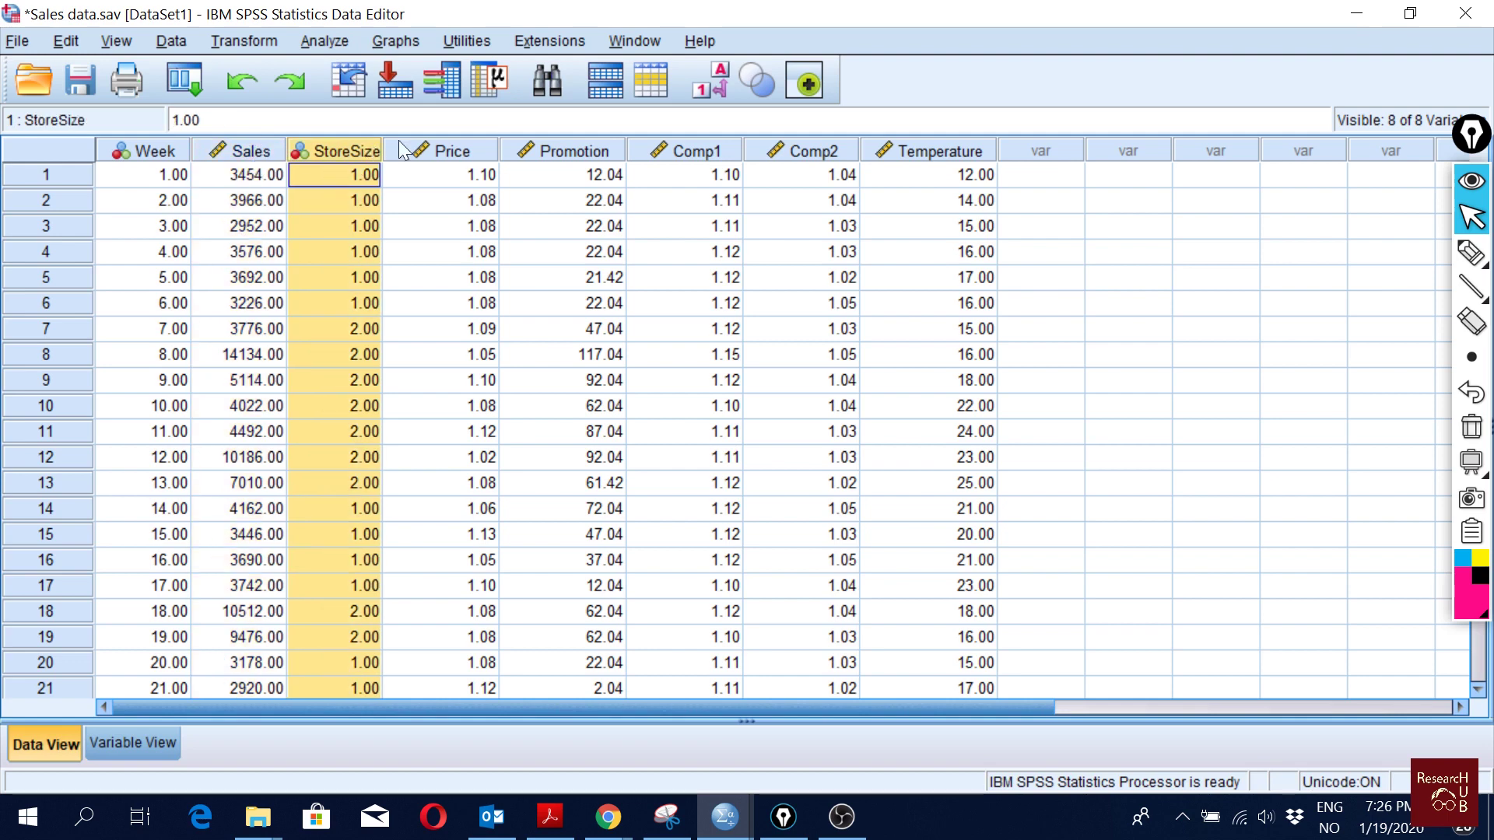
pyautogui.click(460, 145)
pyautogui.click(568, 146)
pyautogui.click(829, 151)
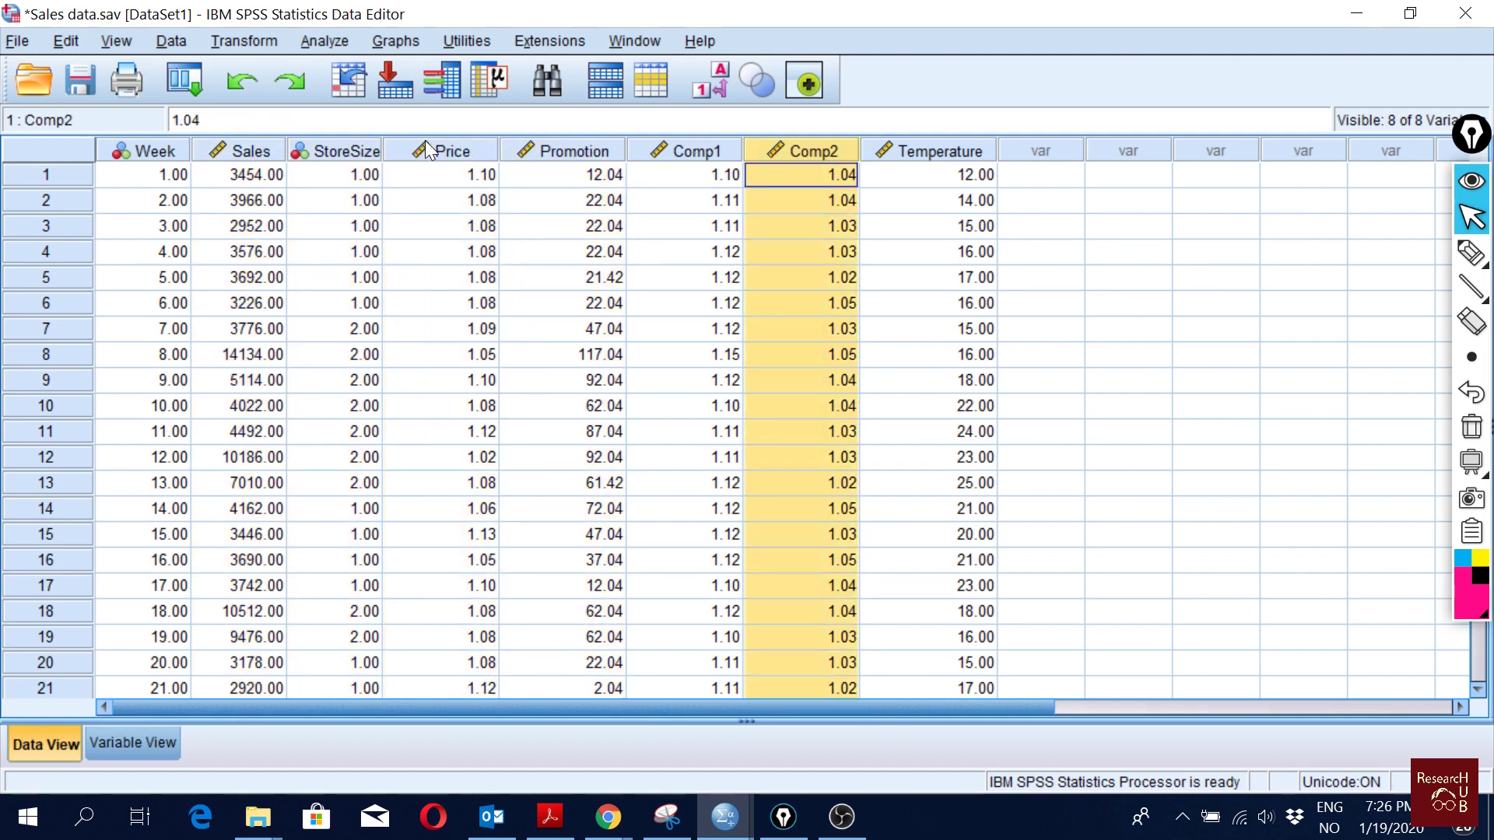
pyautogui.click(356, 152)
pyautogui.click(428, 151)
pyautogui.click(595, 152)
pyautogui.click(705, 149)
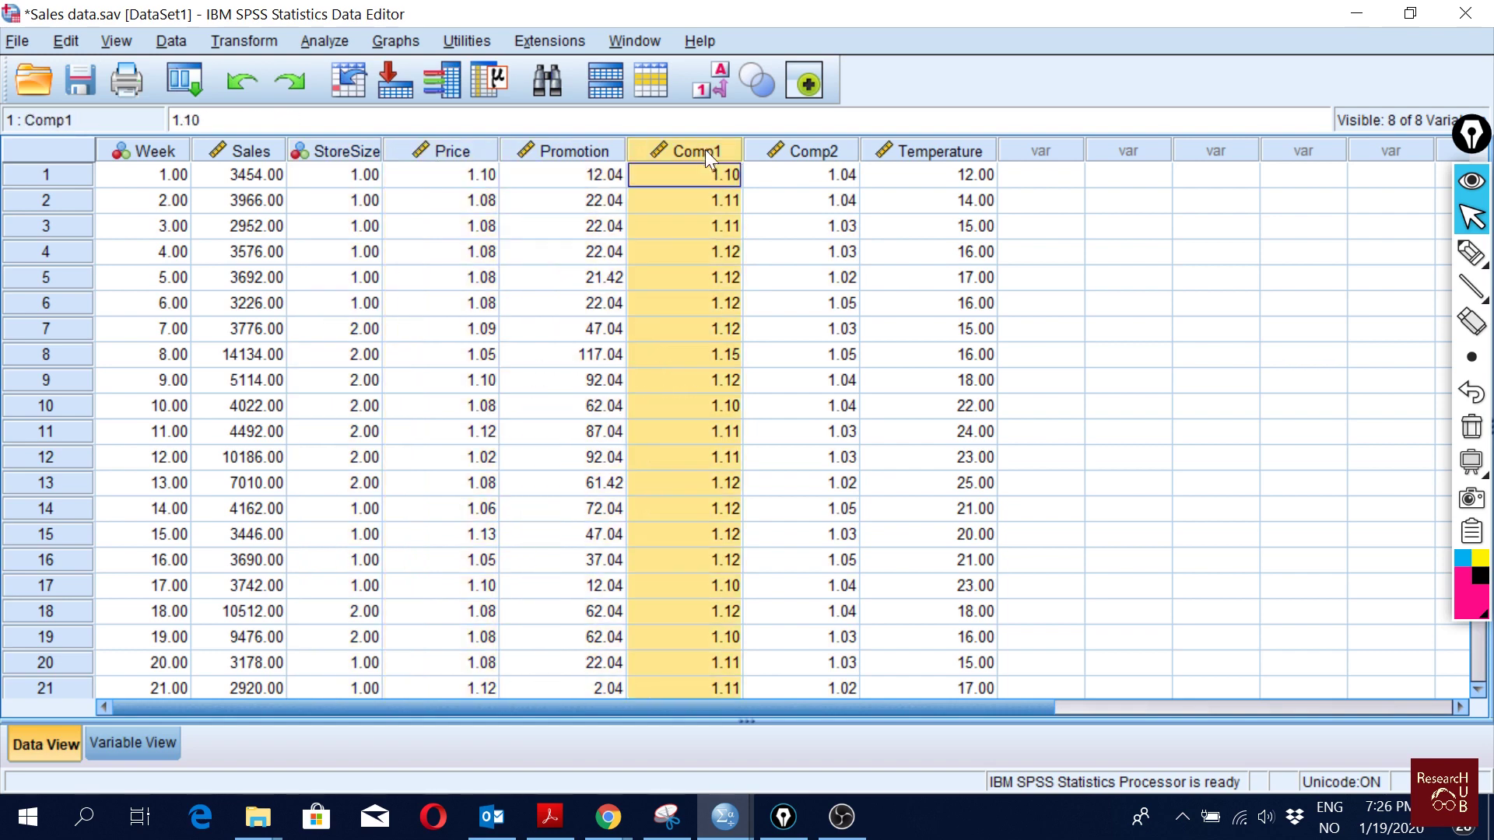
pyautogui.click(824, 148)
pyautogui.click(926, 147)
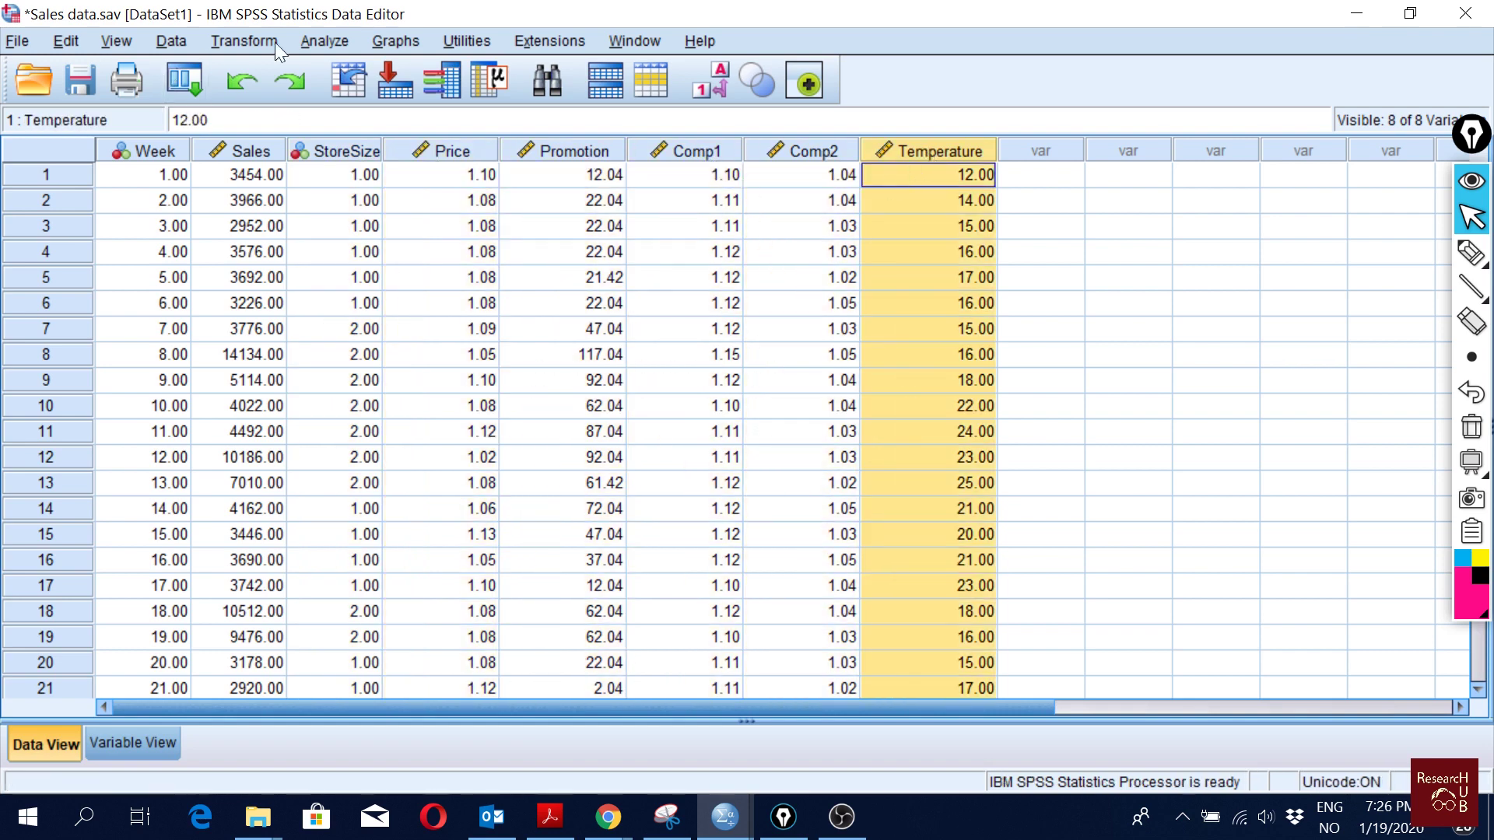
# Step: Start a linear regression with Weekly sales in USD as the dependent variable
pyautogui.click(325, 43)
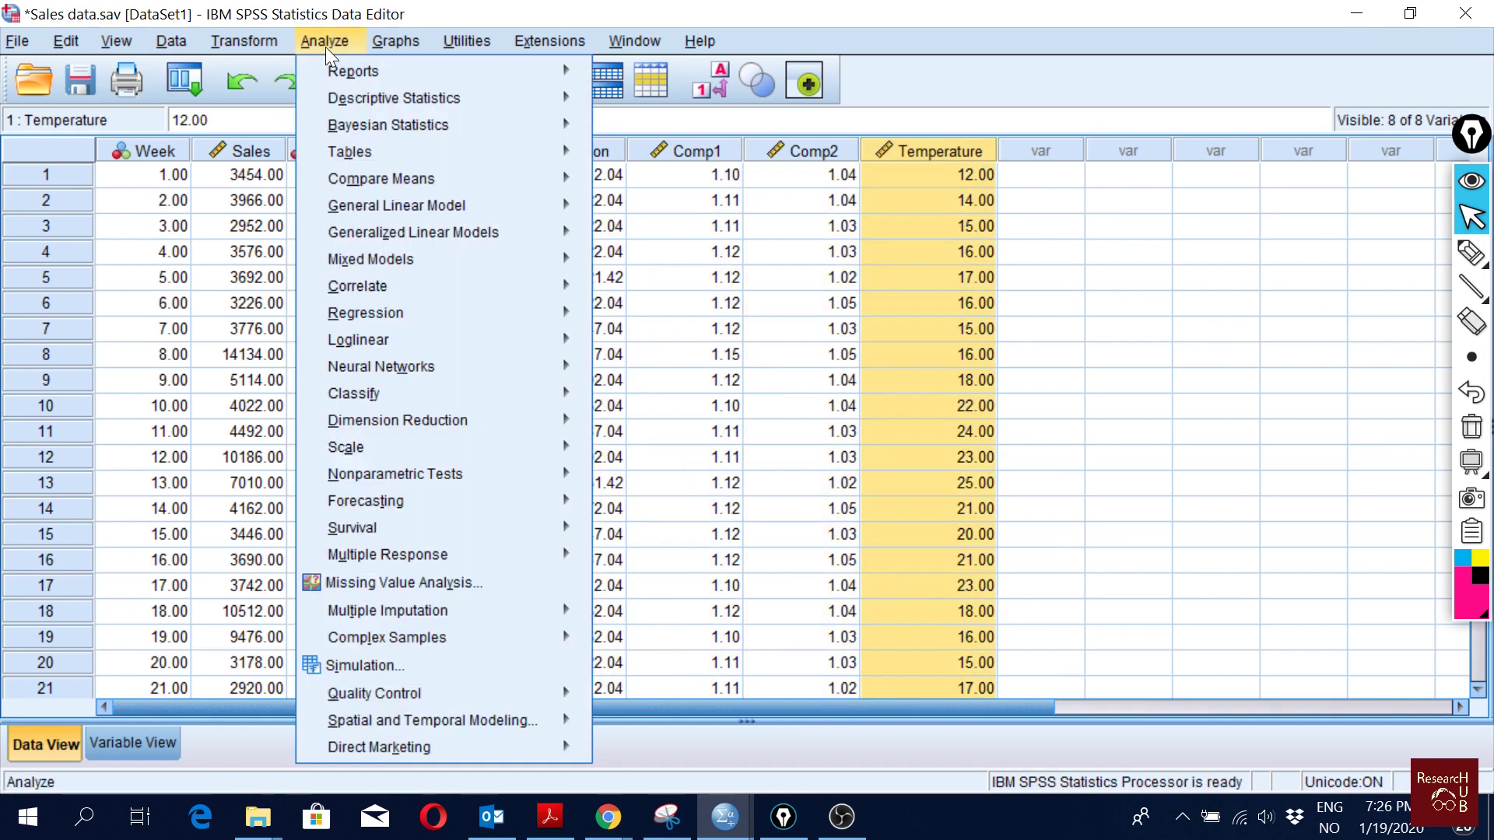
pyautogui.moveTo(439, 309)
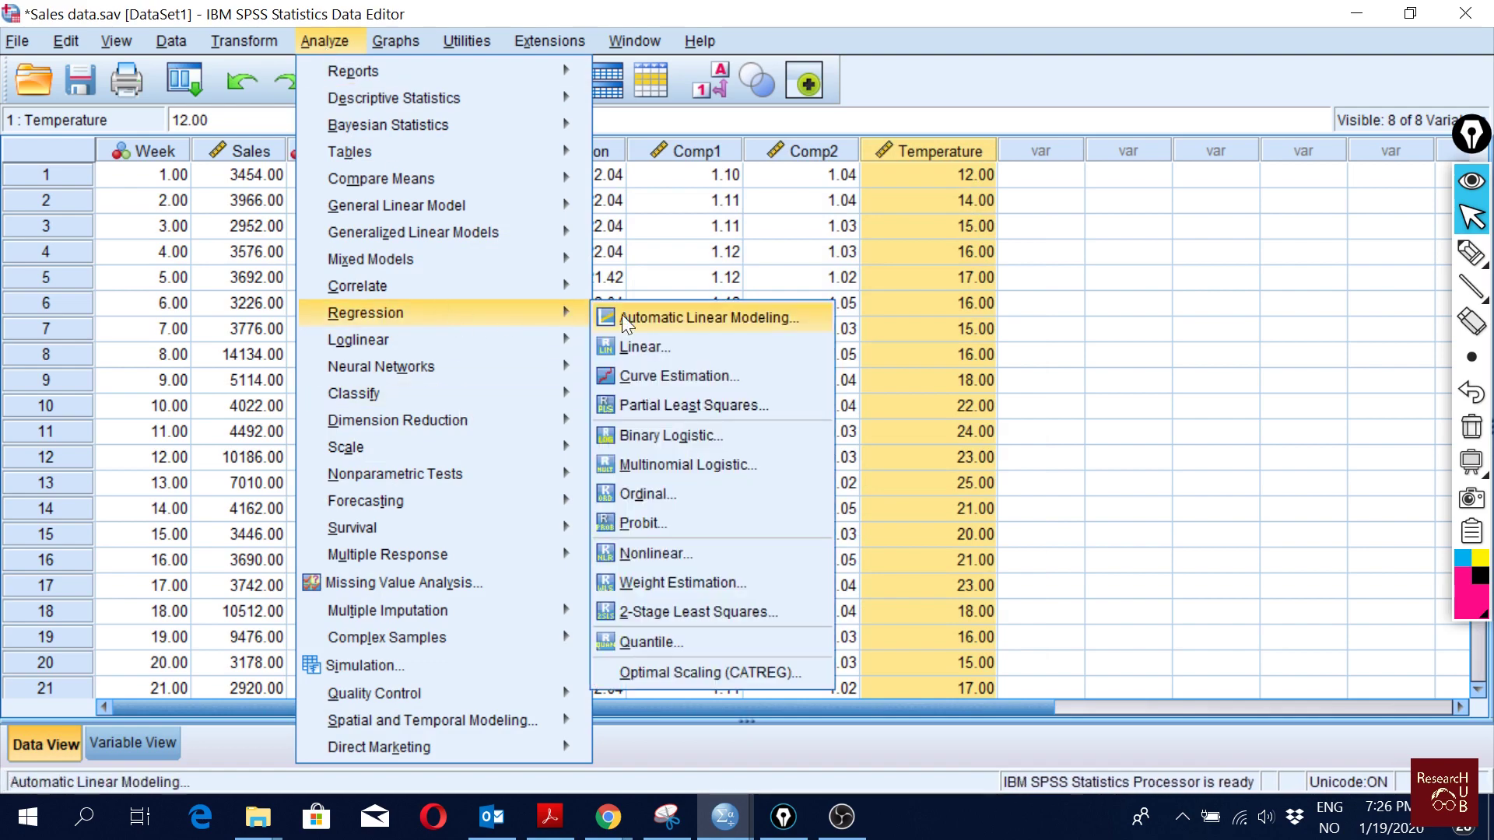
pyautogui.click(664, 343)
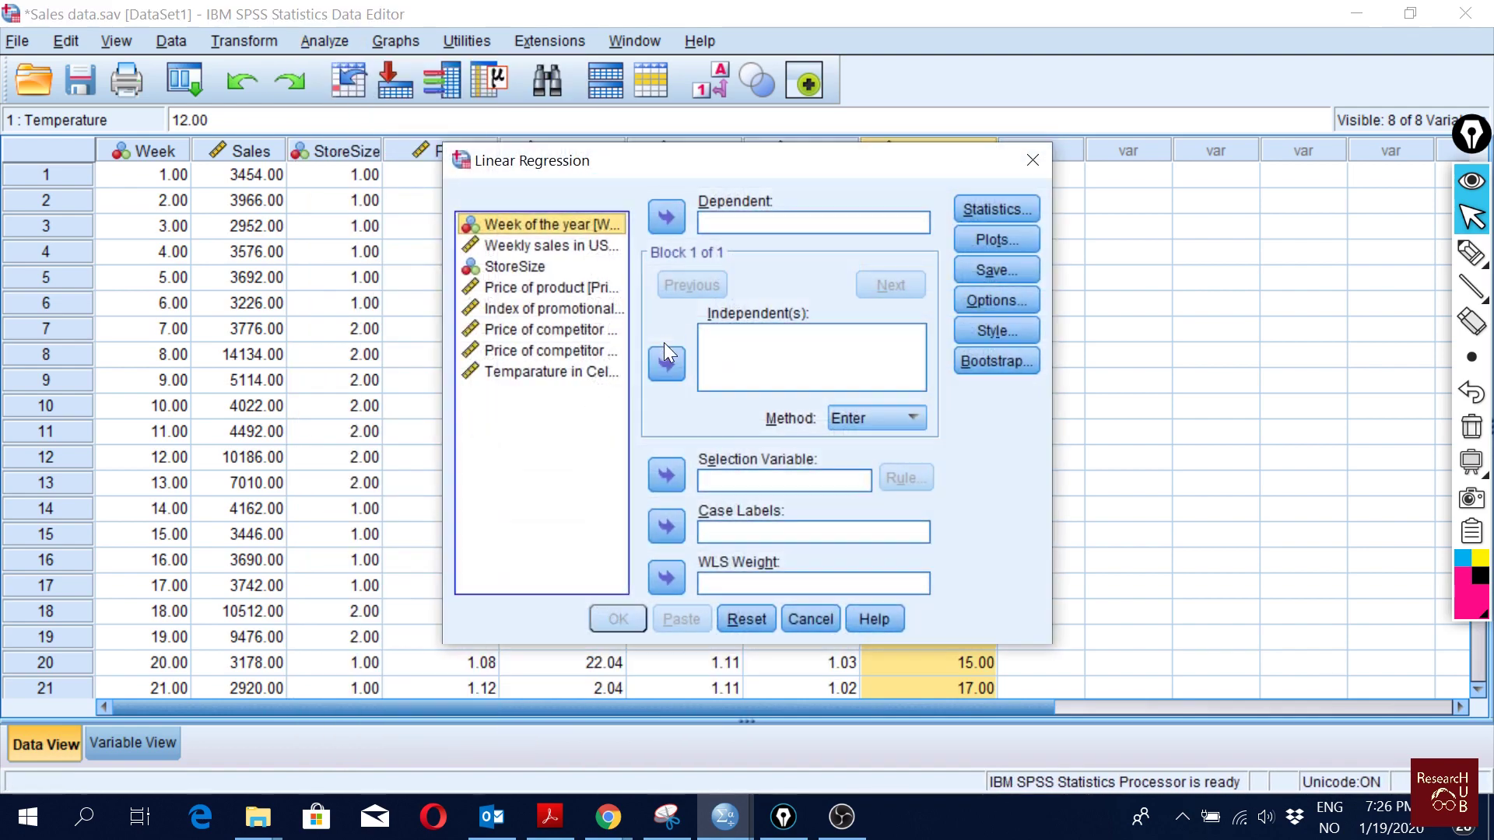
pyautogui.click(532, 247)
pyautogui.click(681, 217)
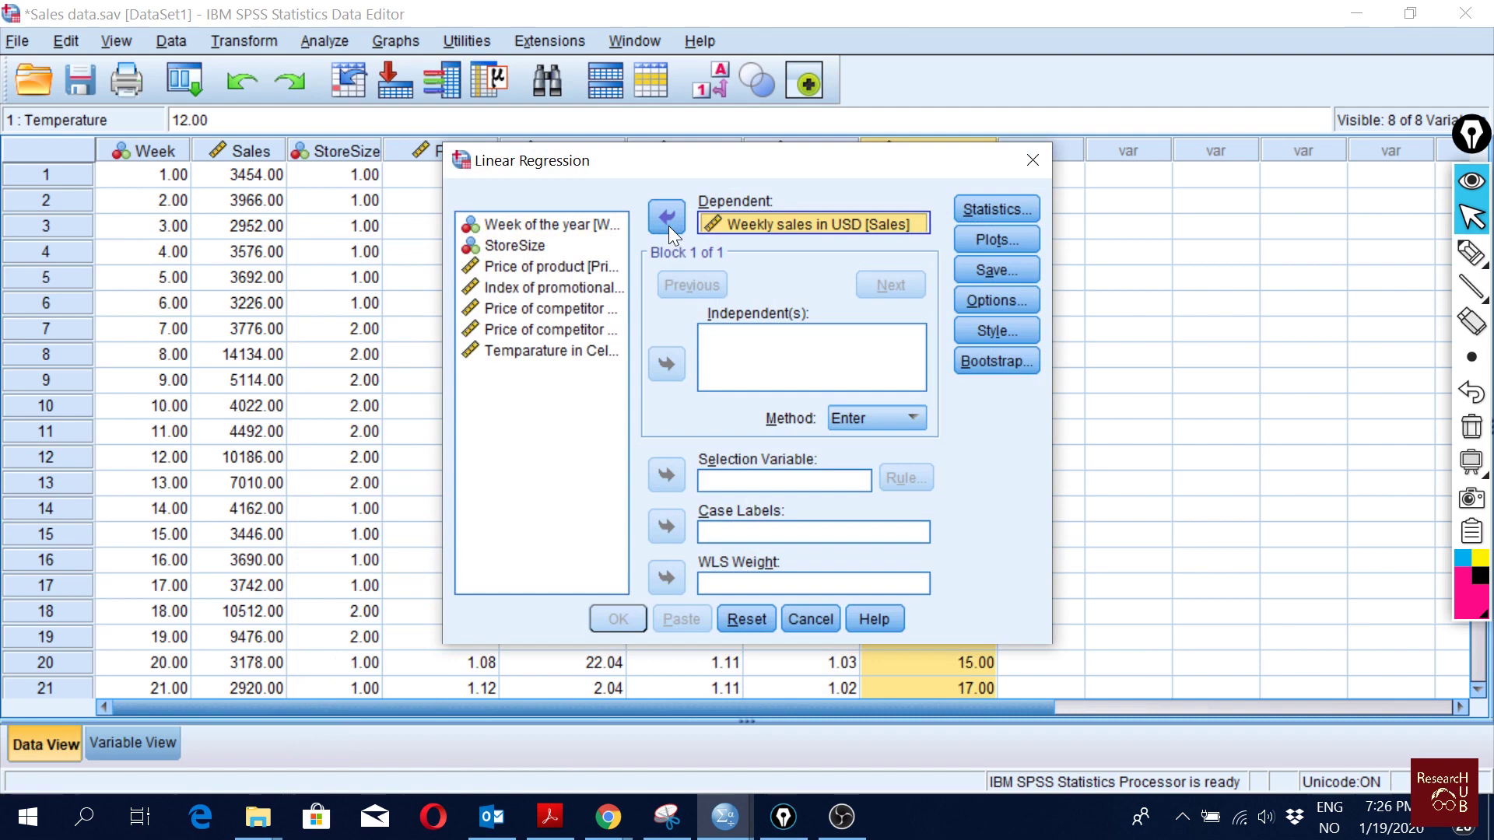
# Step: Add all variables from StoreSize through Temparature in Celsius as independents, leaving out Week of the year
pyautogui.click(521, 248)
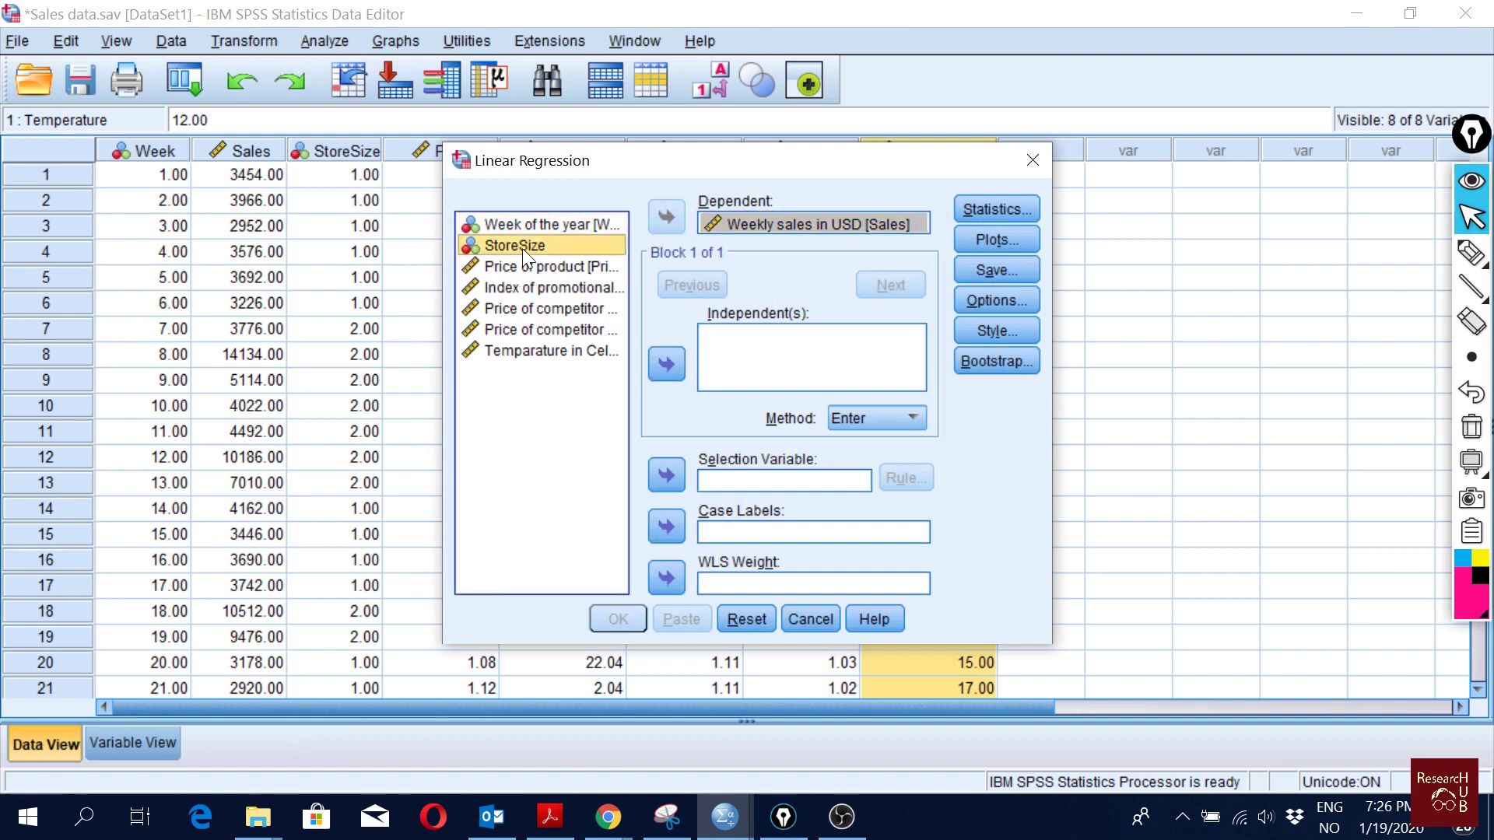
pyautogui.keyDown('shift'); pyautogui.click(546, 350); pyautogui.keyUp('shift')
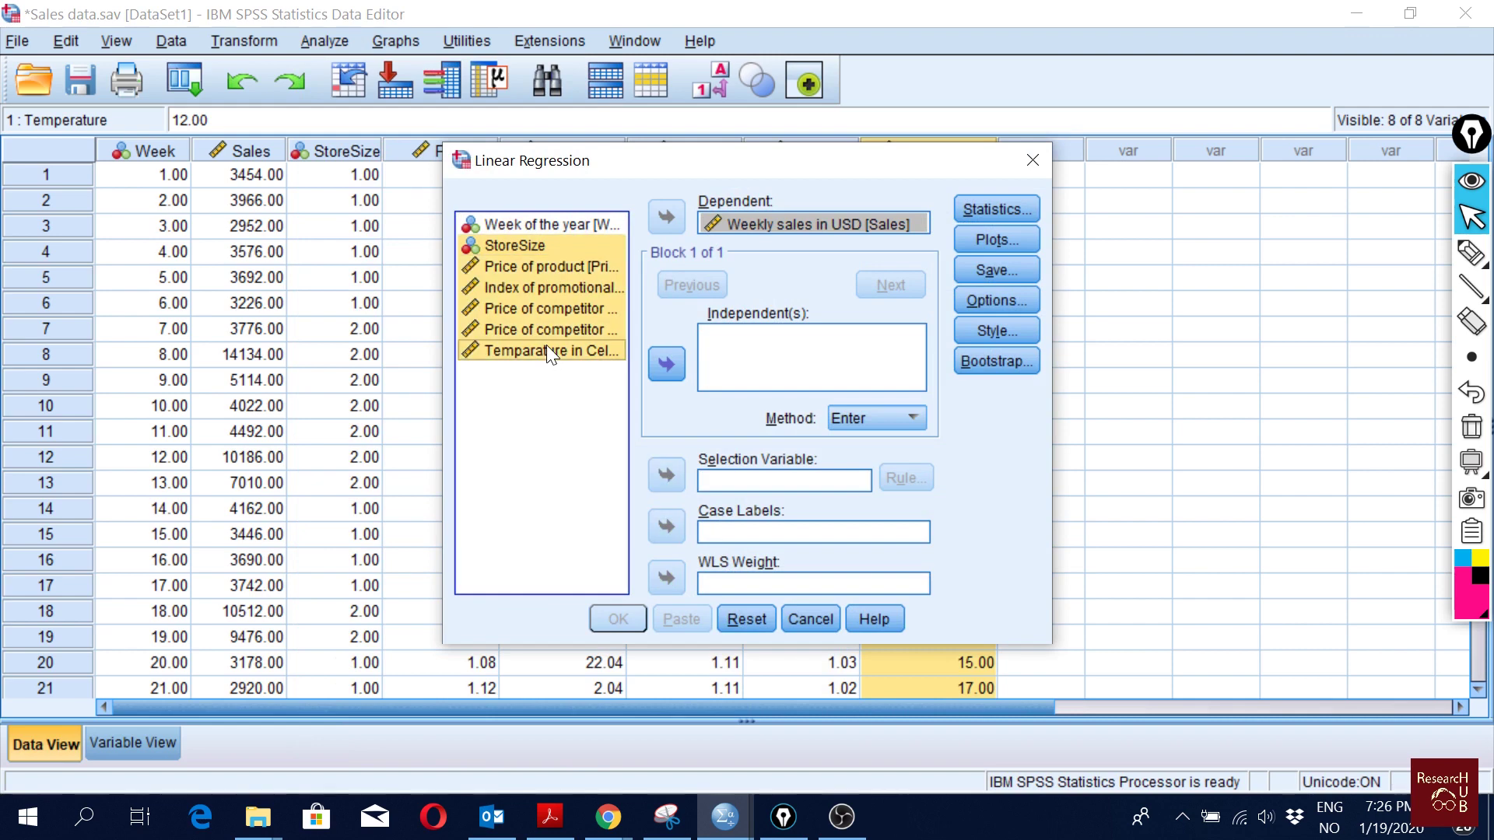
pyautogui.click(667, 363)
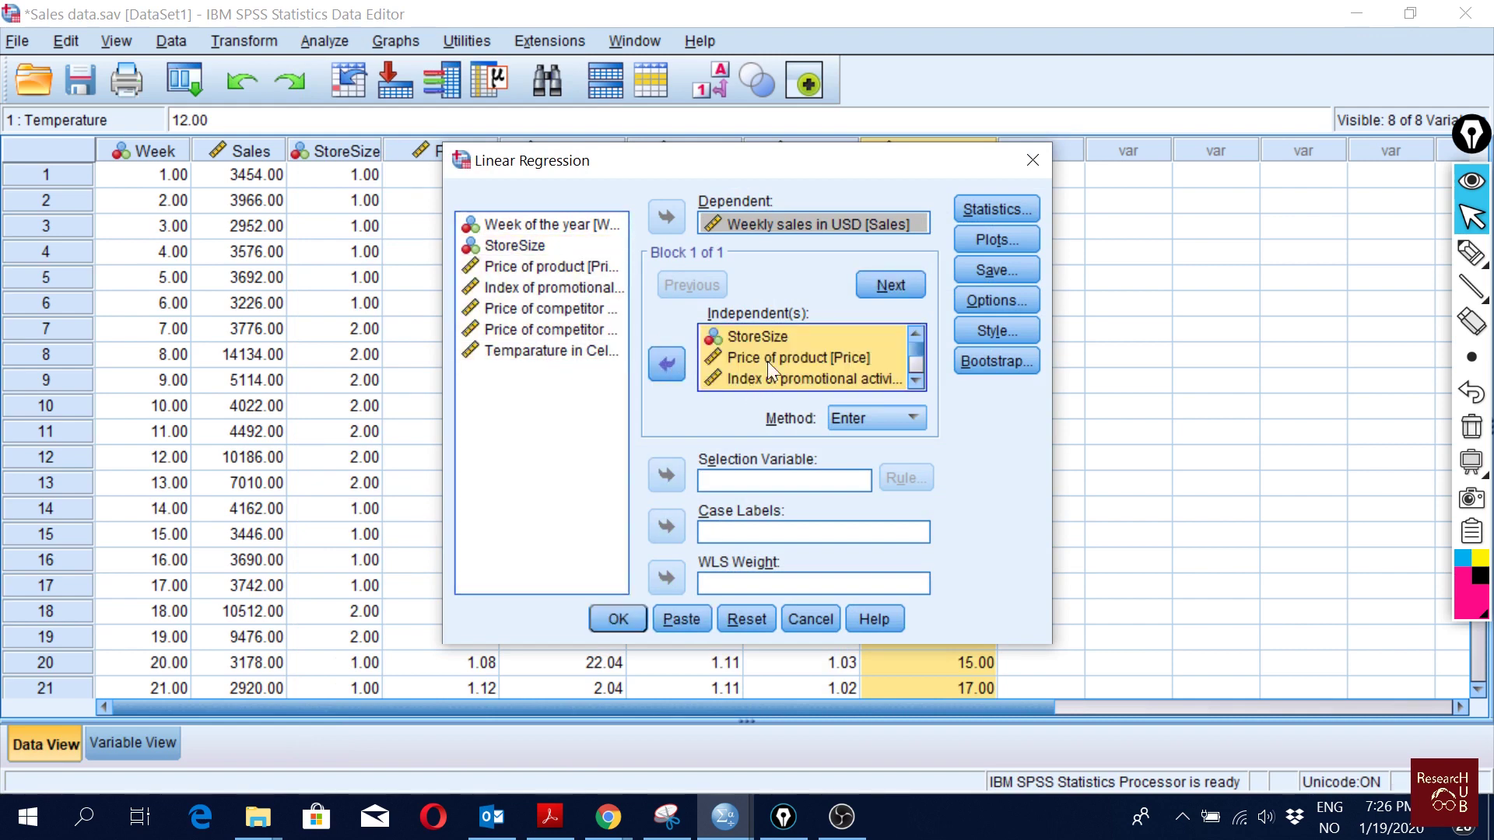
# Step: Include the covariance matrix and collinearity diagnostics in the regression statistics
pyautogui.click(1002, 207)
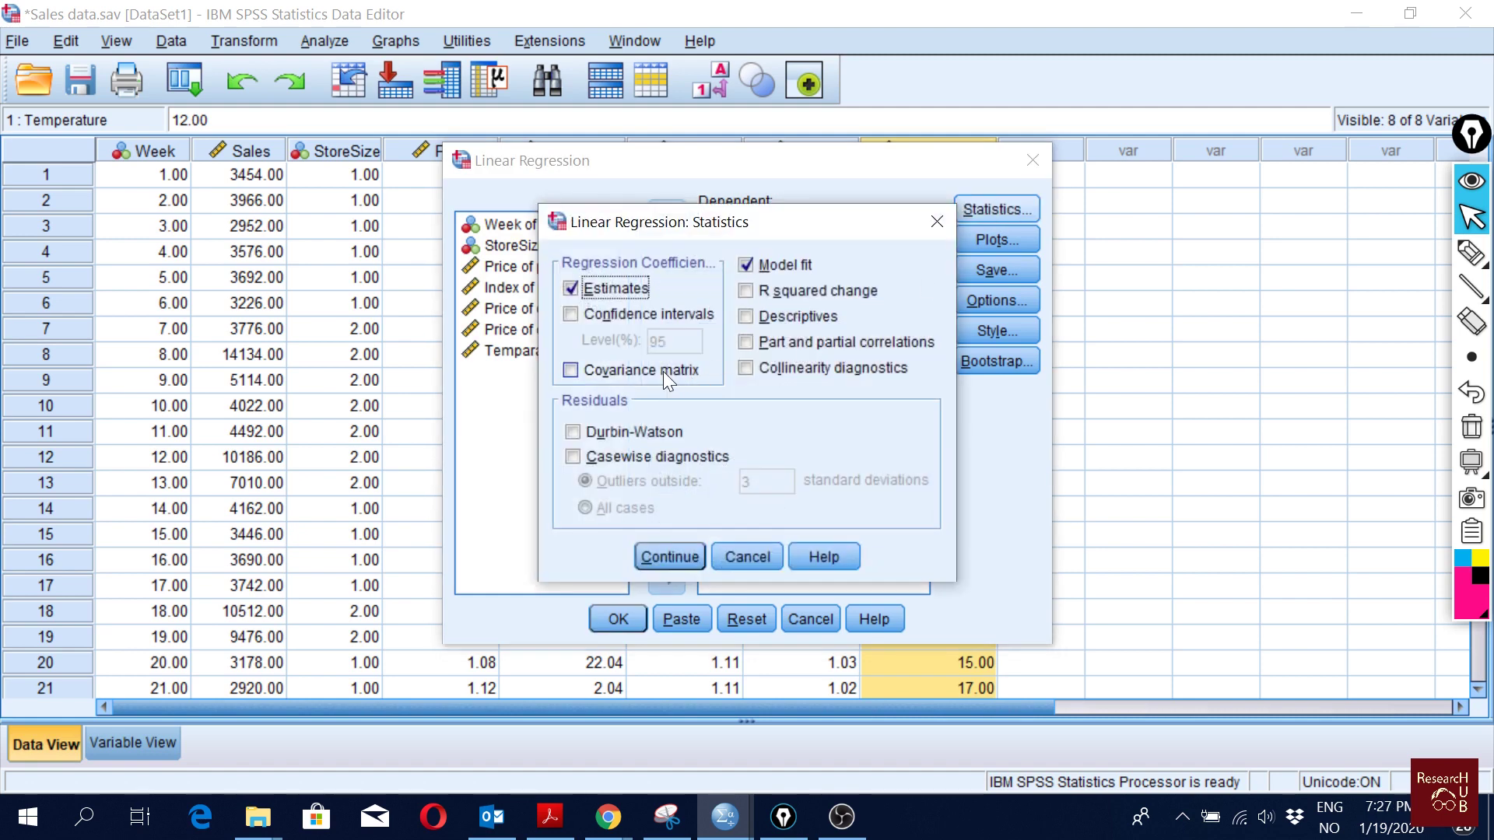
pyautogui.click(634, 373)
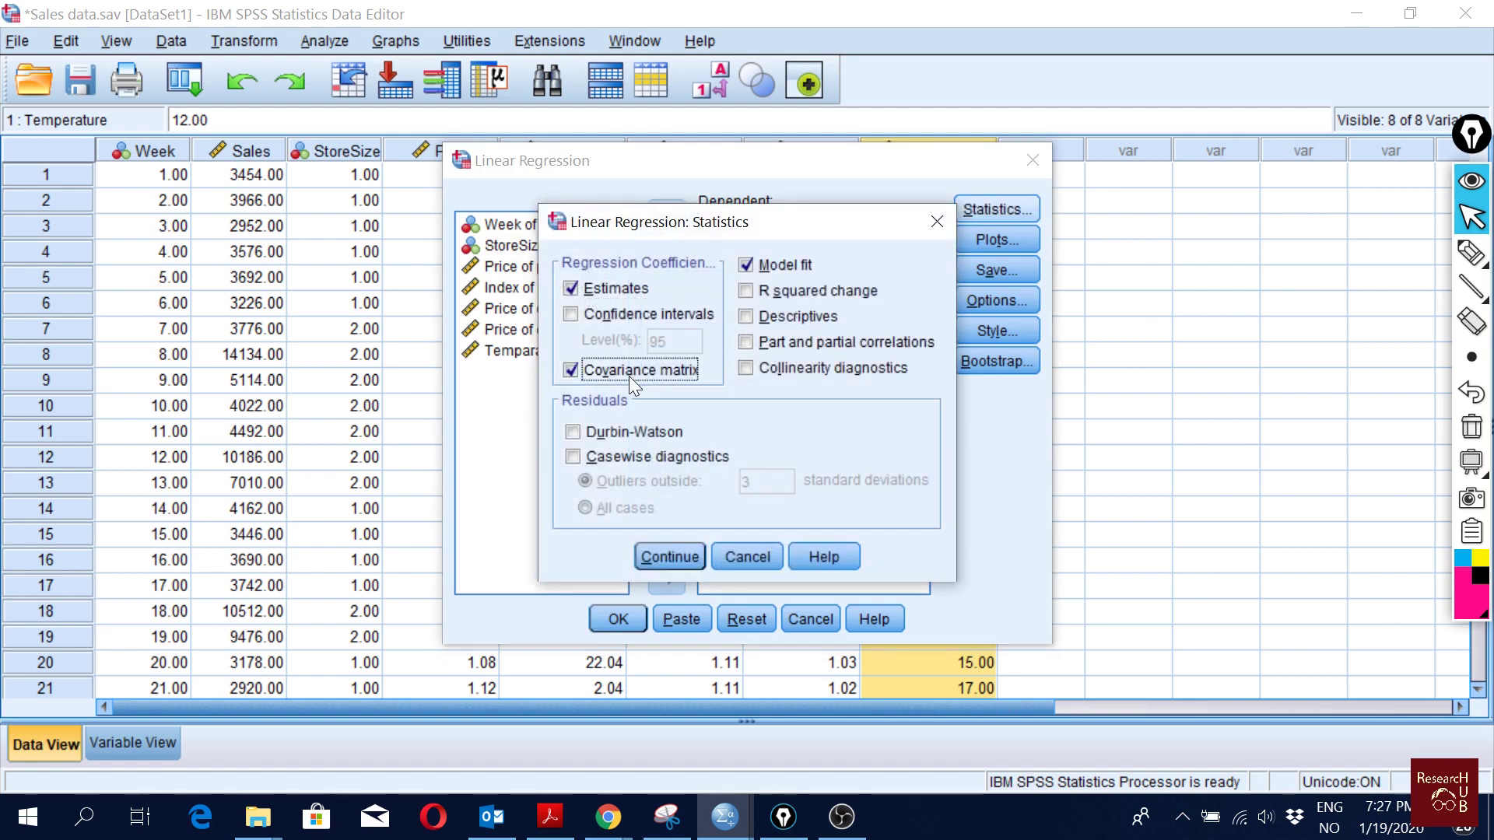
pyautogui.click(856, 371)
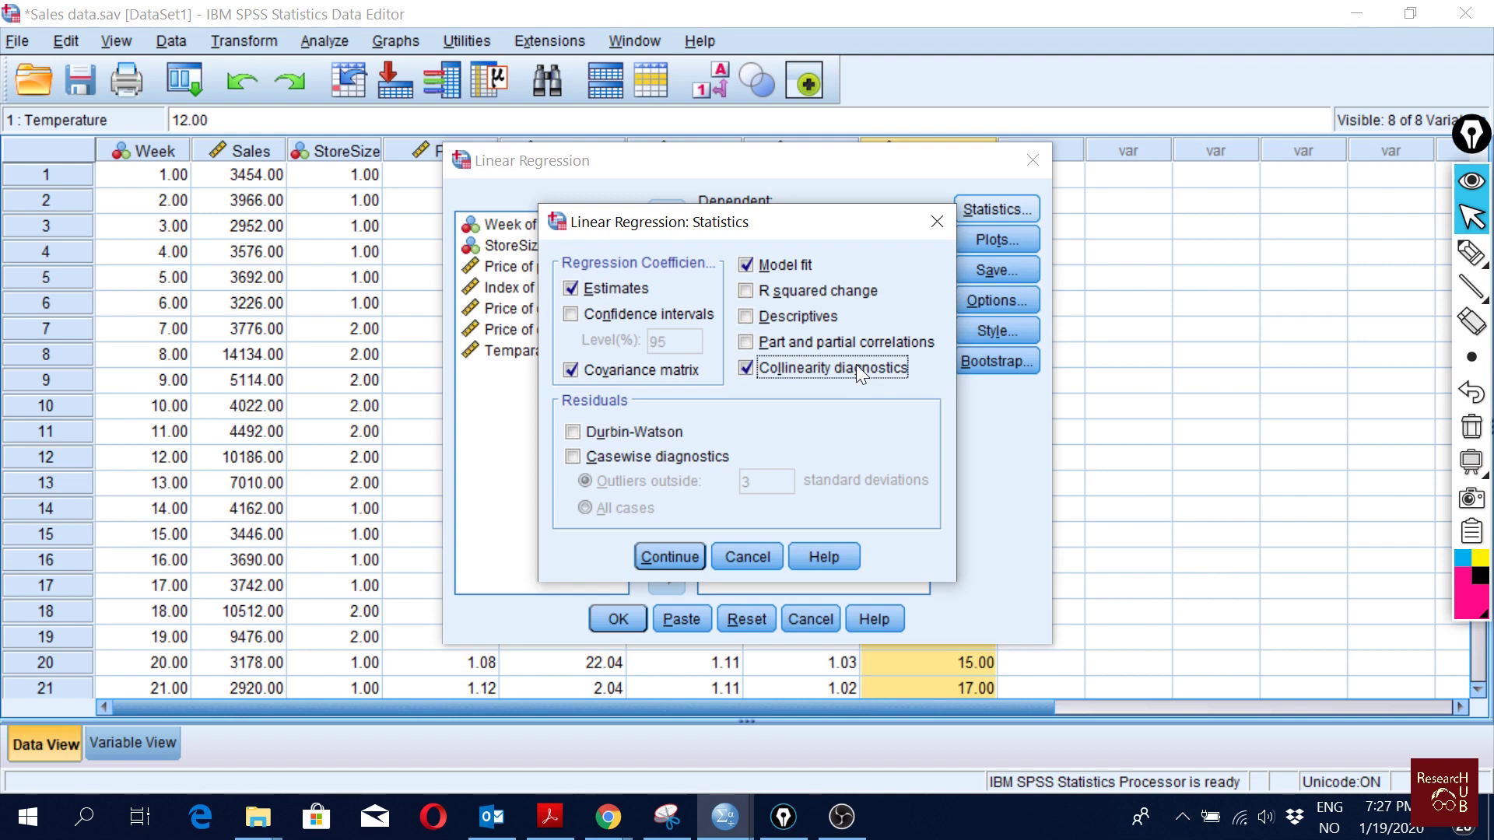
pyautogui.click(672, 555)
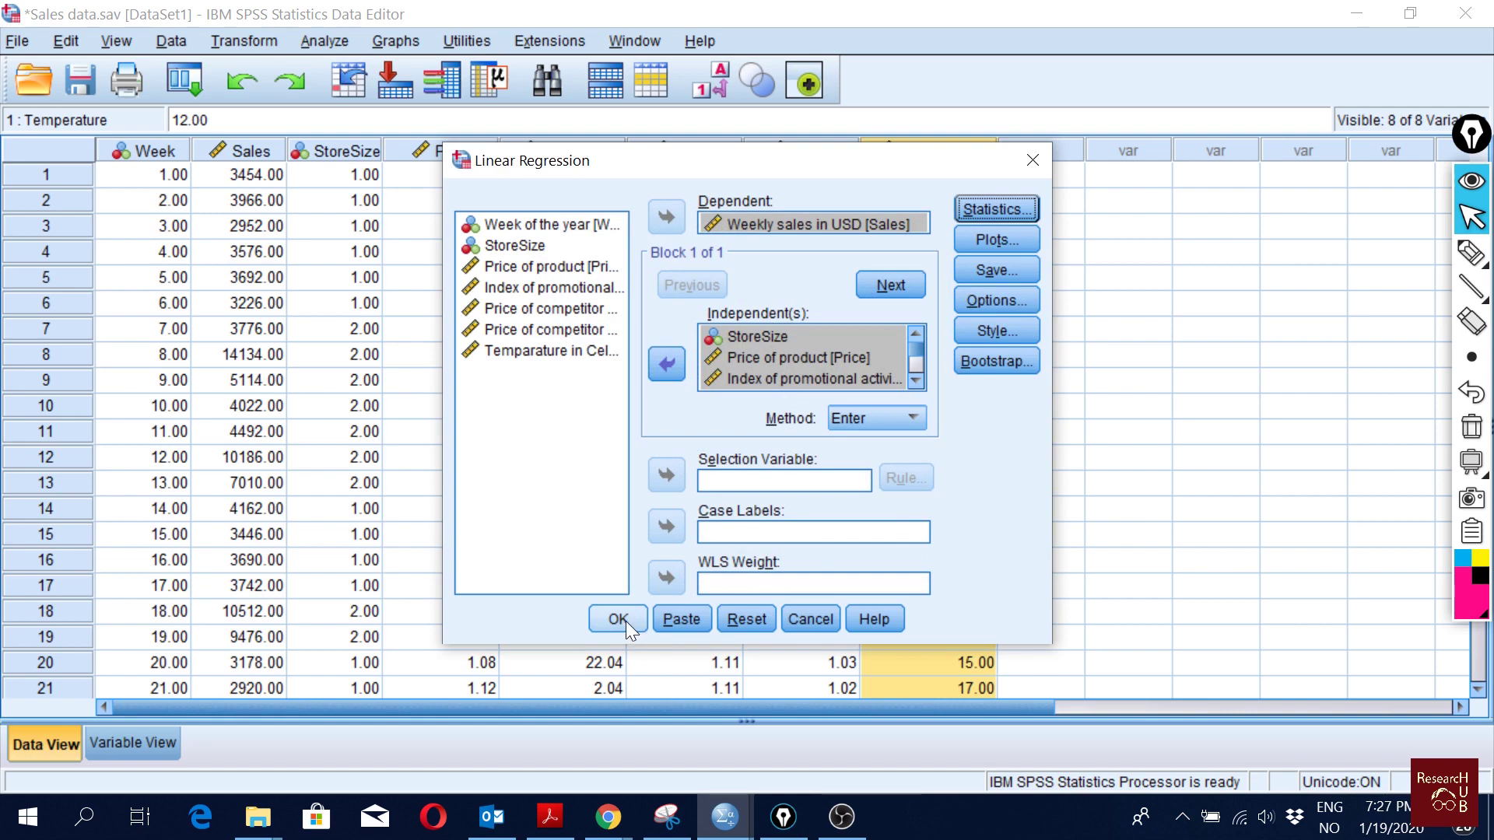
# Step: Review the variable entry methods, keep Enter, and run the regression
pyautogui.click(918, 418)
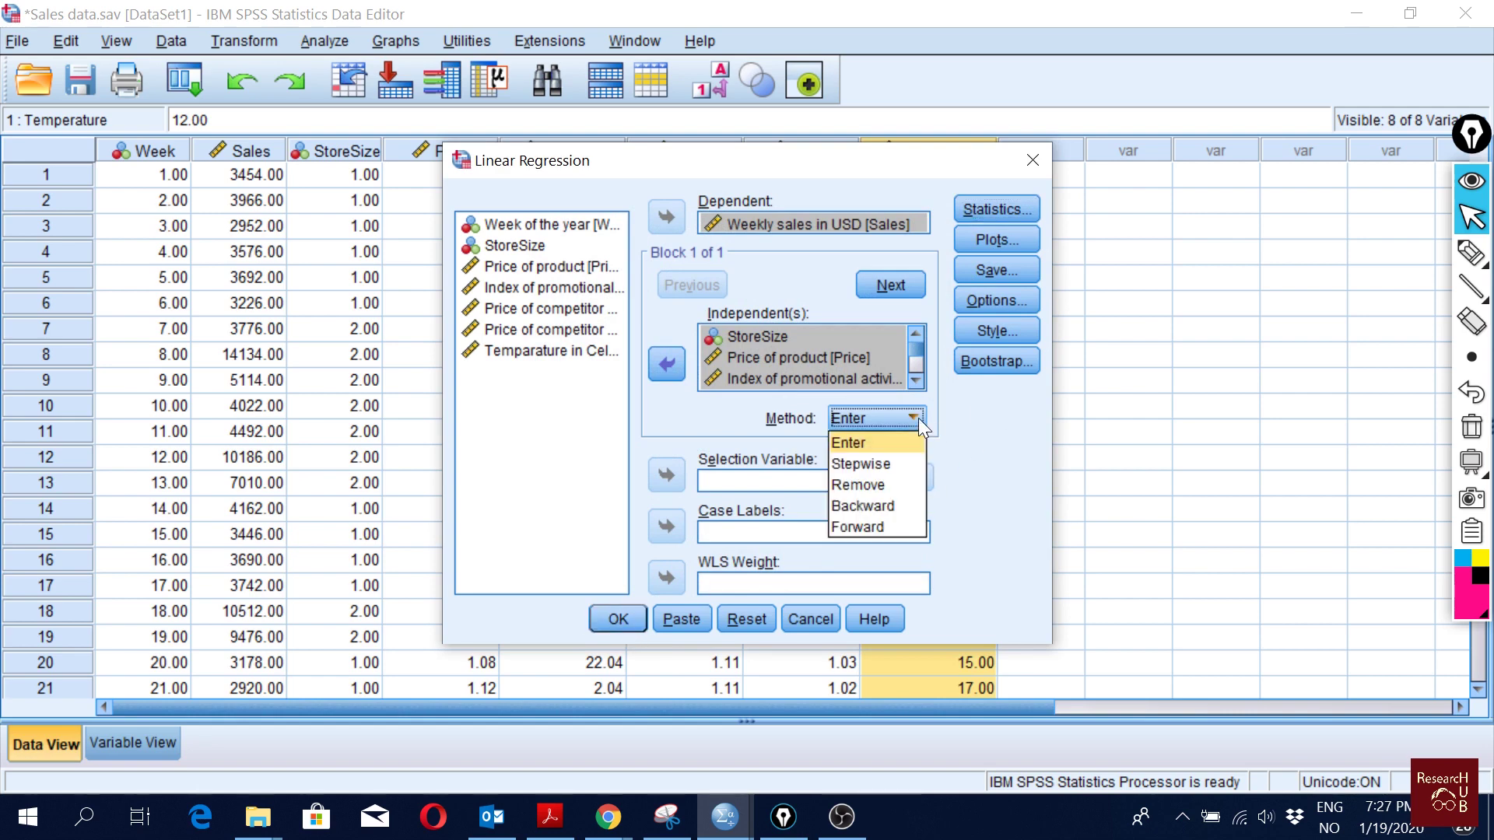
pyautogui.click(922, 420)
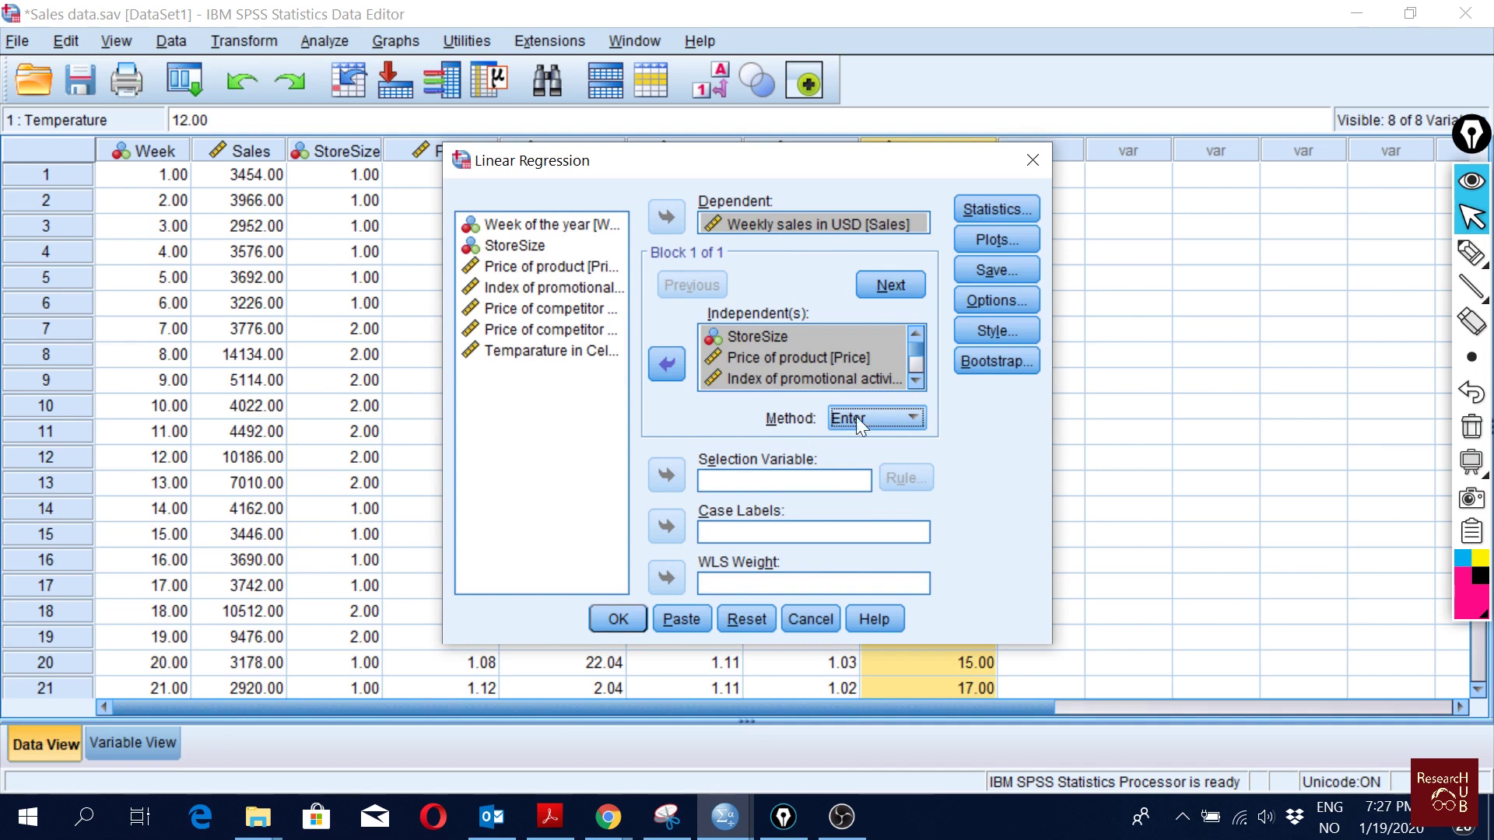
pyautogui.click(915, 421)
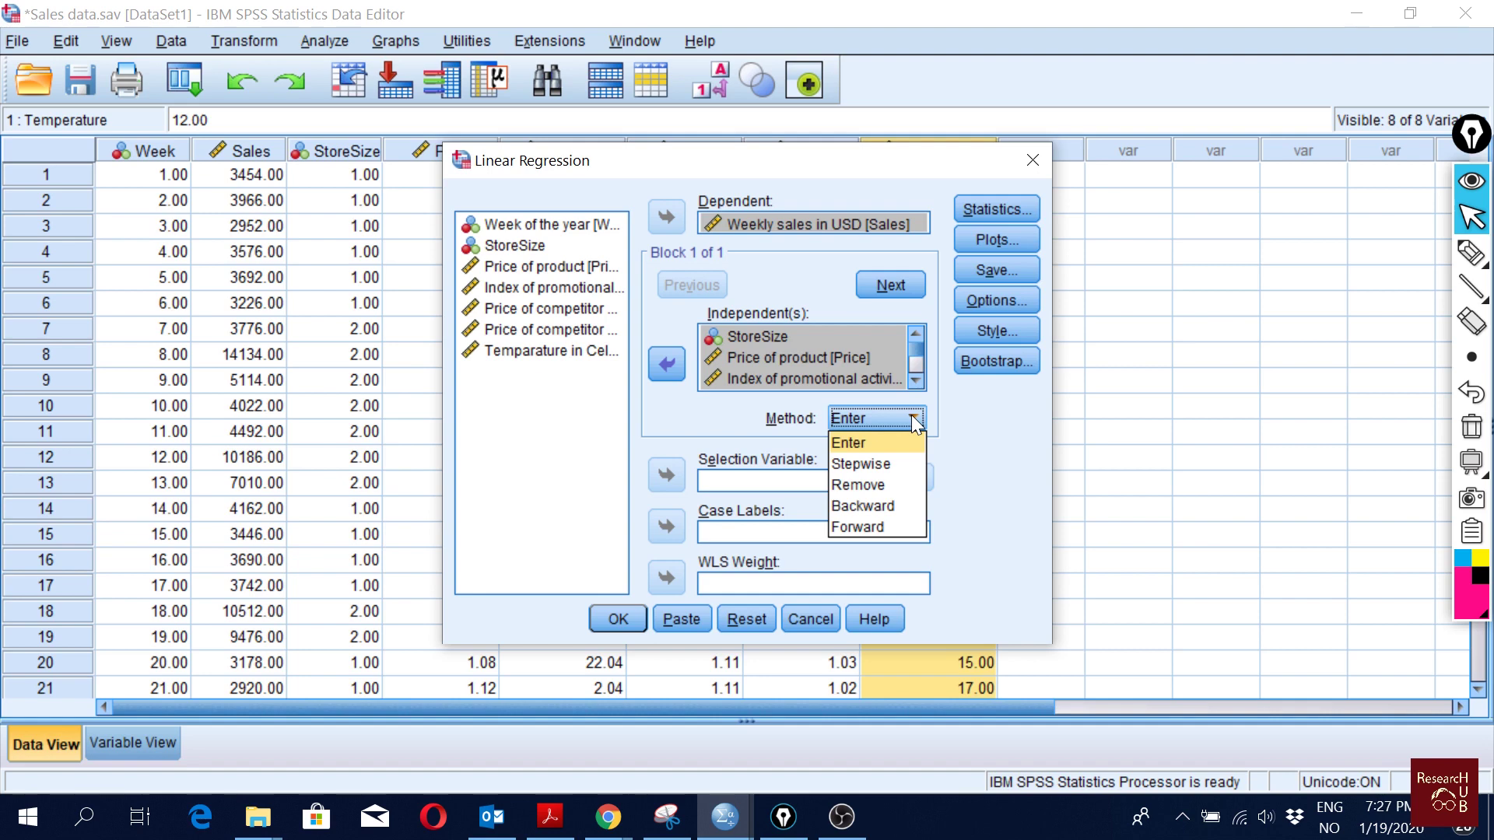
pyautogui.click(989, 451)
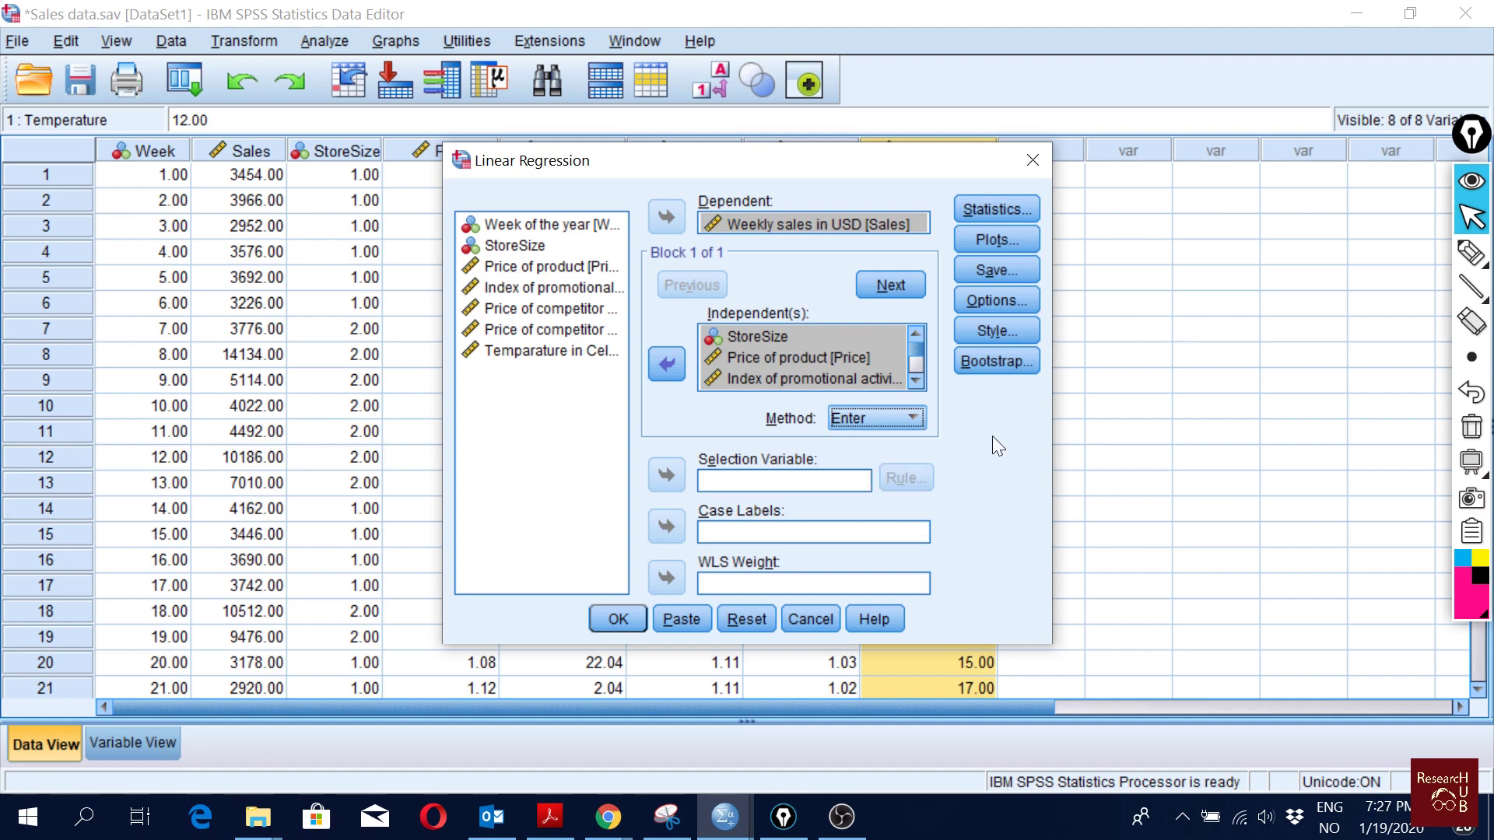
pyautogui.click(618, 618)
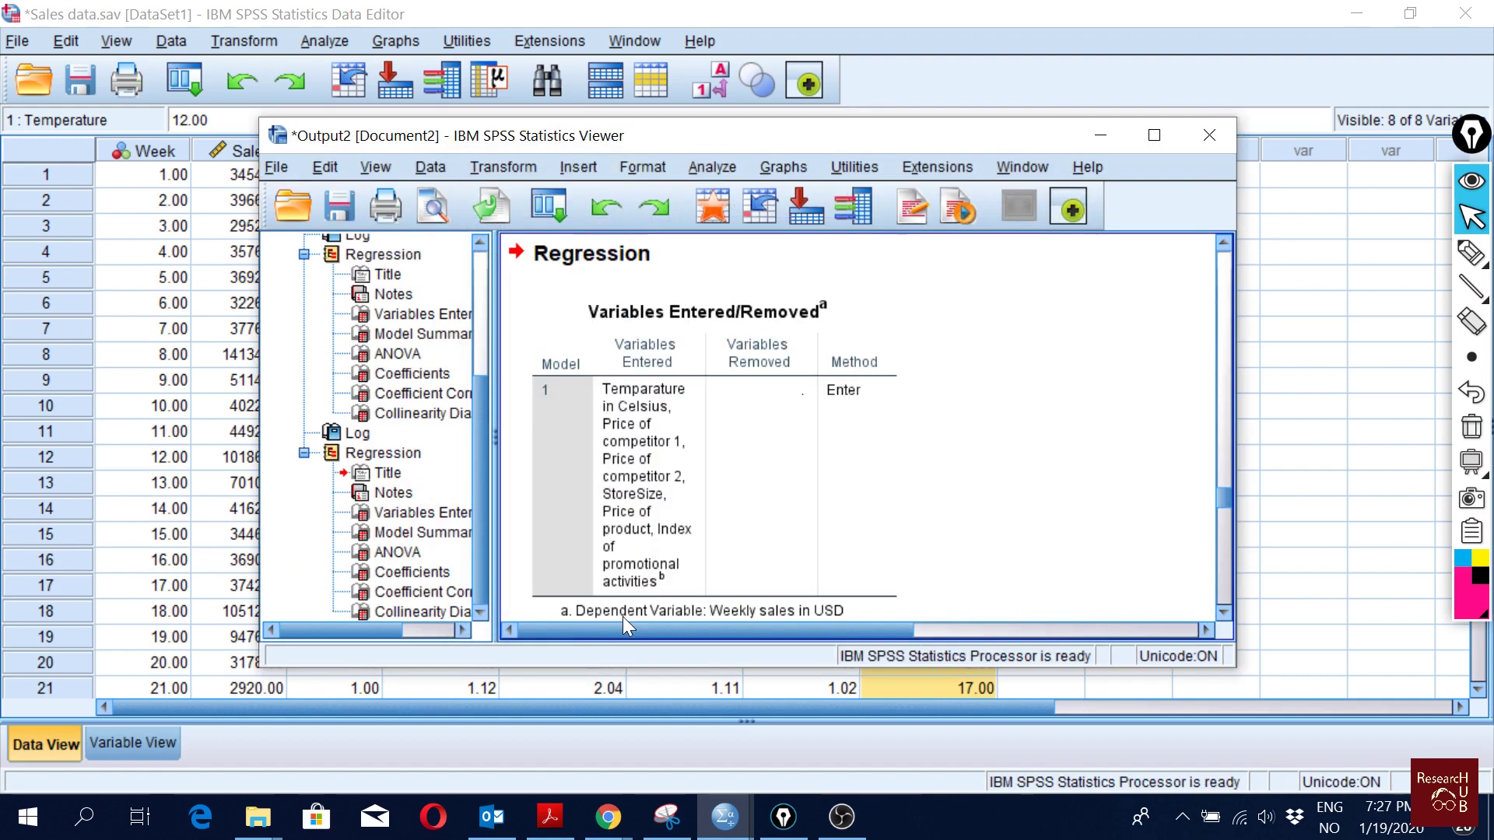
# Step: Maximize the output viewer and examine the regression tables from Model Summary to Coefficient Correlations
pyautogui.click(1153, 135)
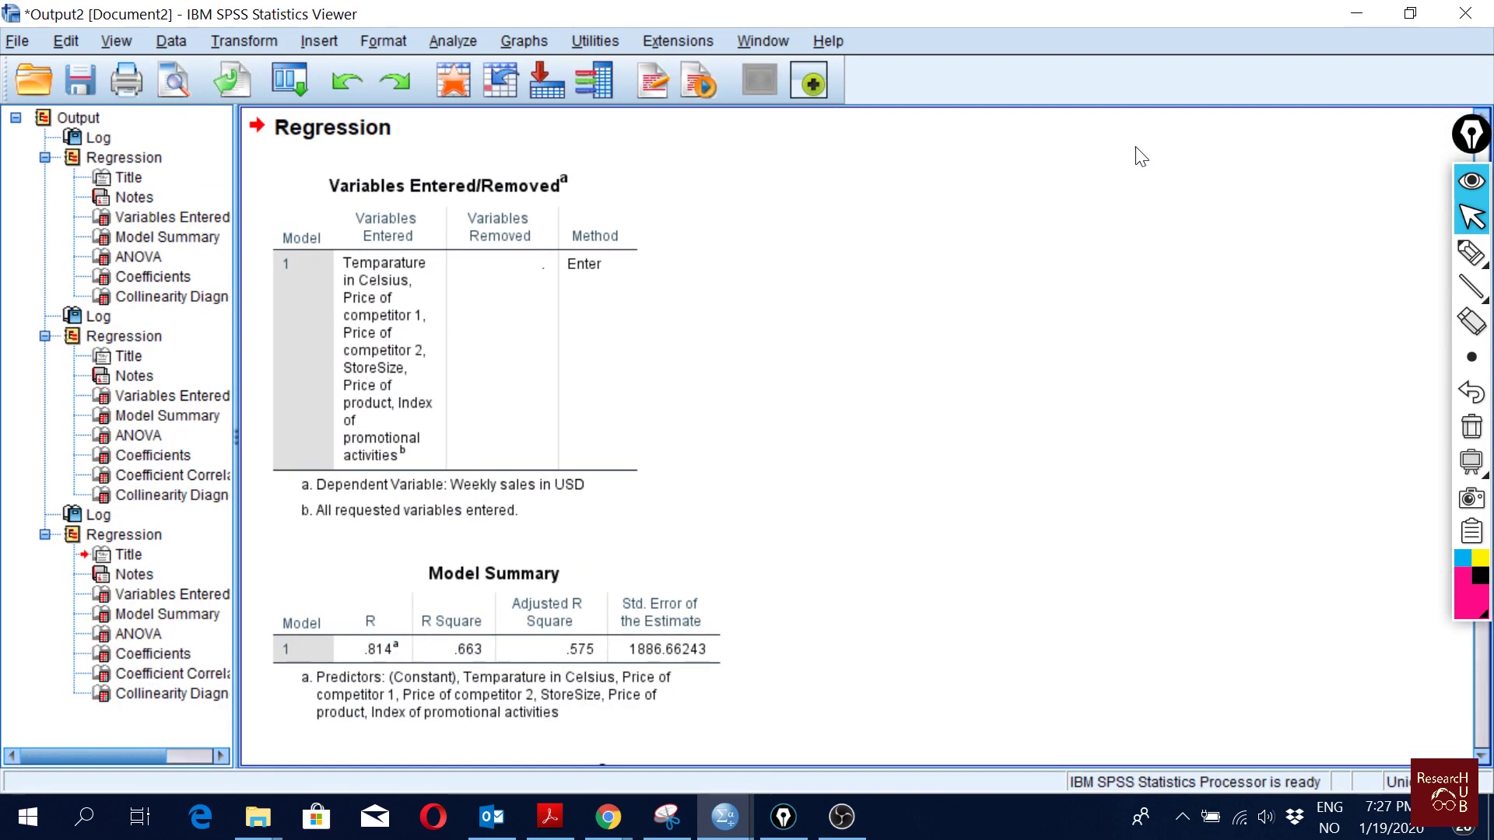
pyautogui.scroll(-3, 809, 350)
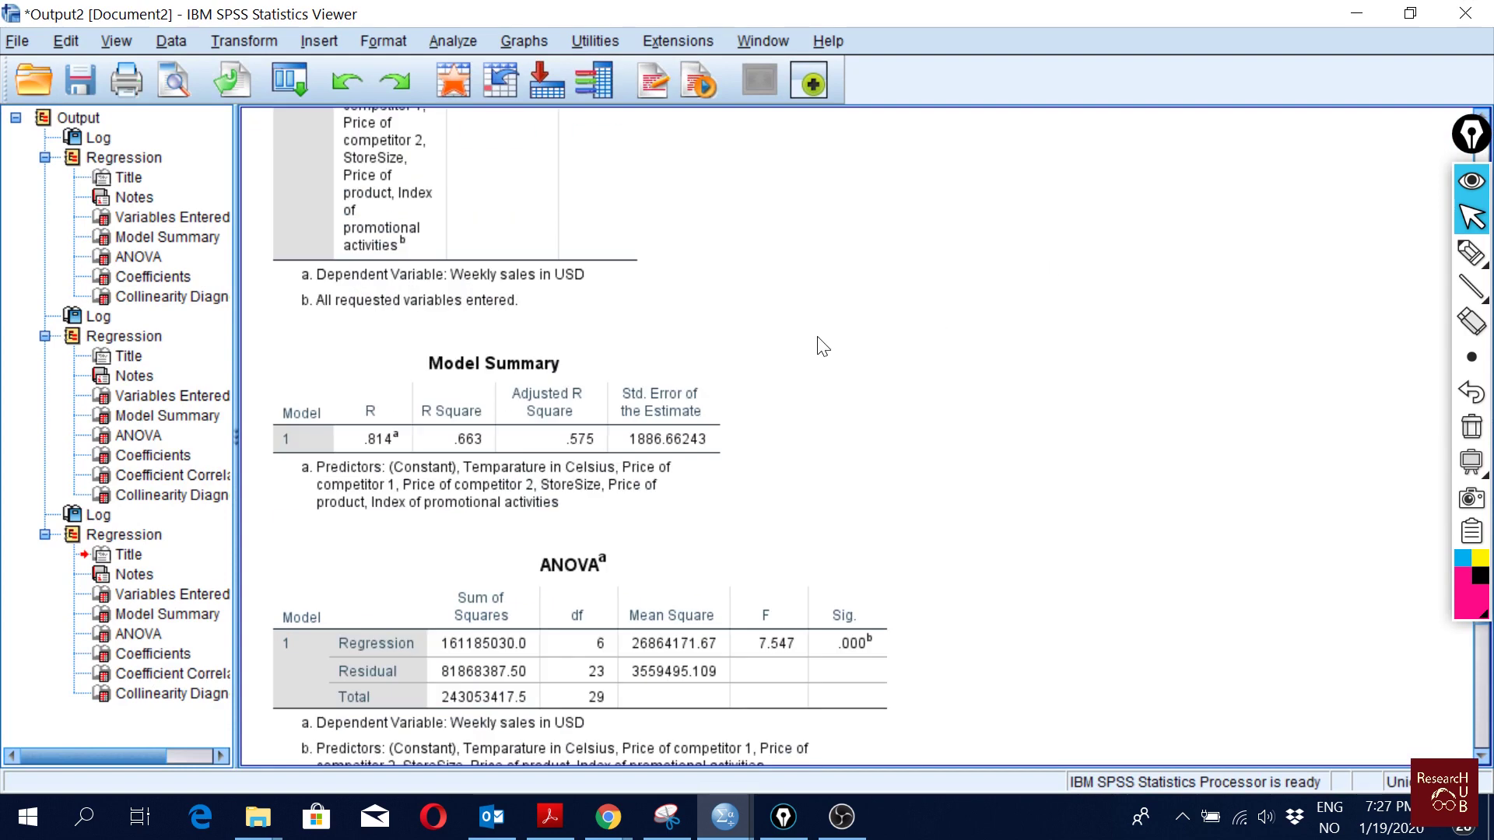
pyautogui.scroll(-10, 1114, 403)
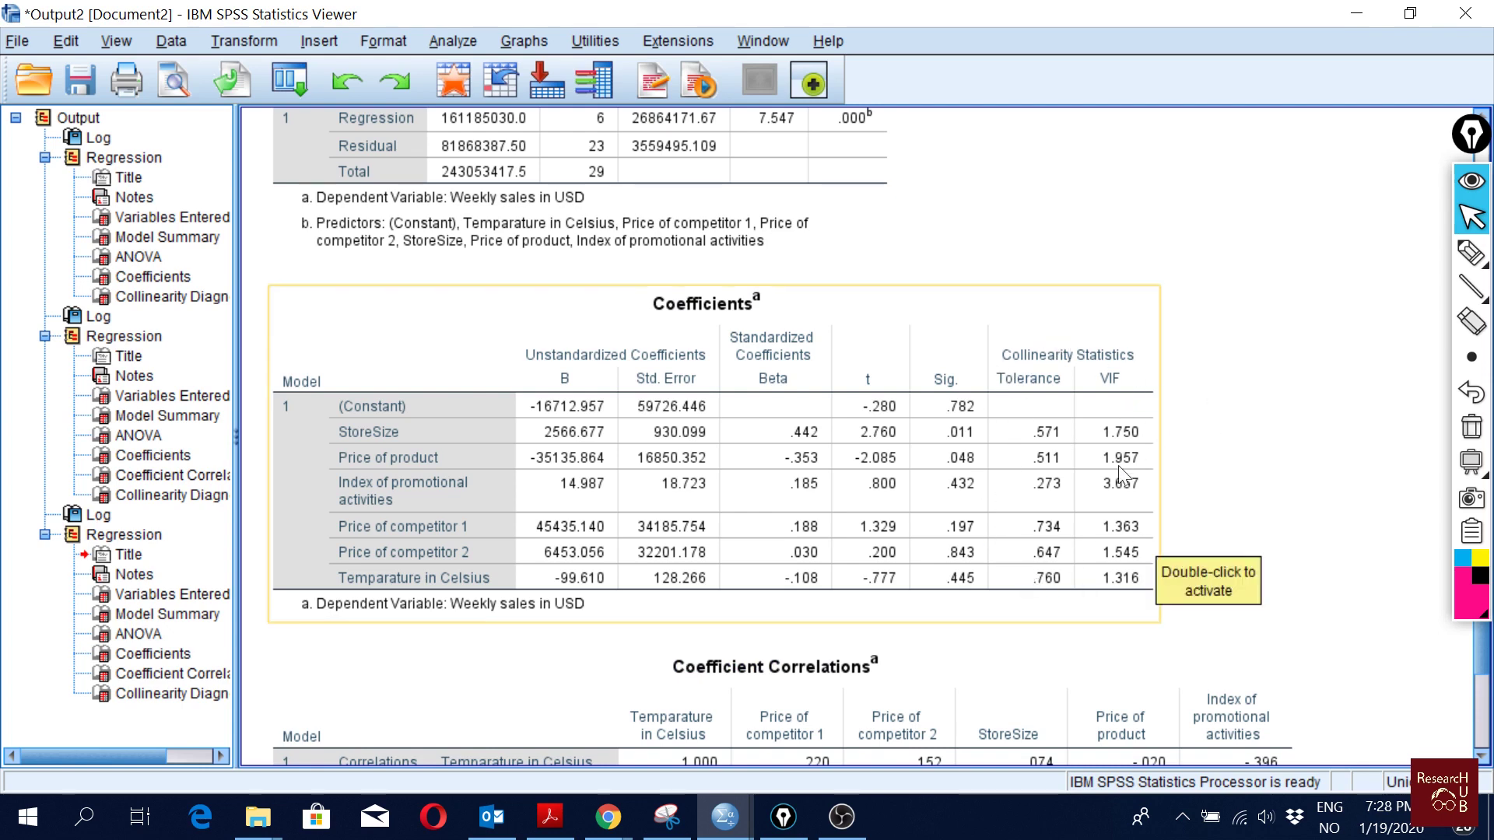
pyautogui.scroll(-5, 1031, 574)
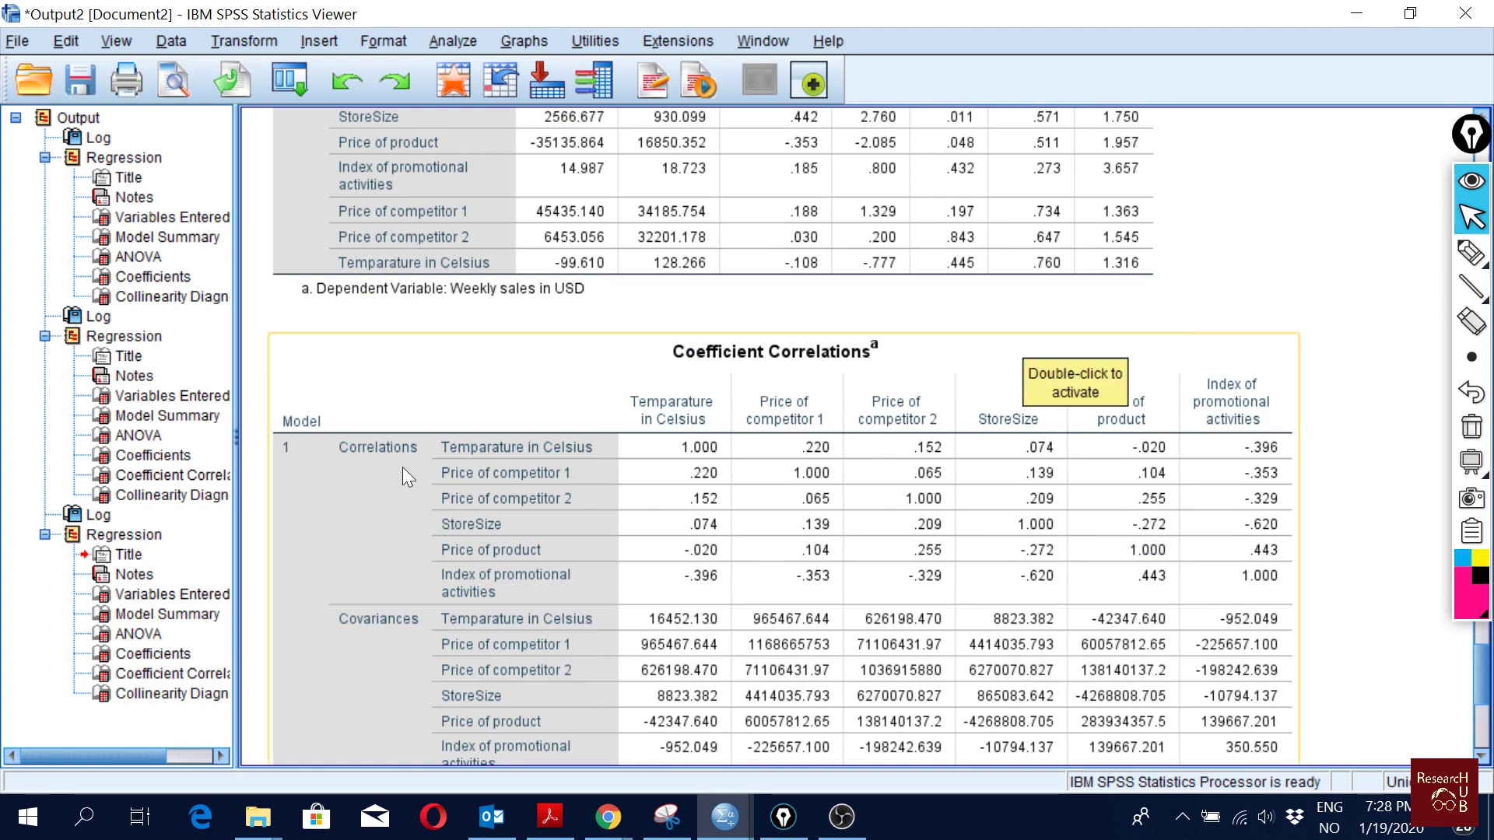
# Step: Mark the 1.000 self-correlations of temperature and both competitor prices in ink, and underline the StoreSize–promotional activities correlation
pyautogui.hotkey('ctrl', 'shift', 'h')
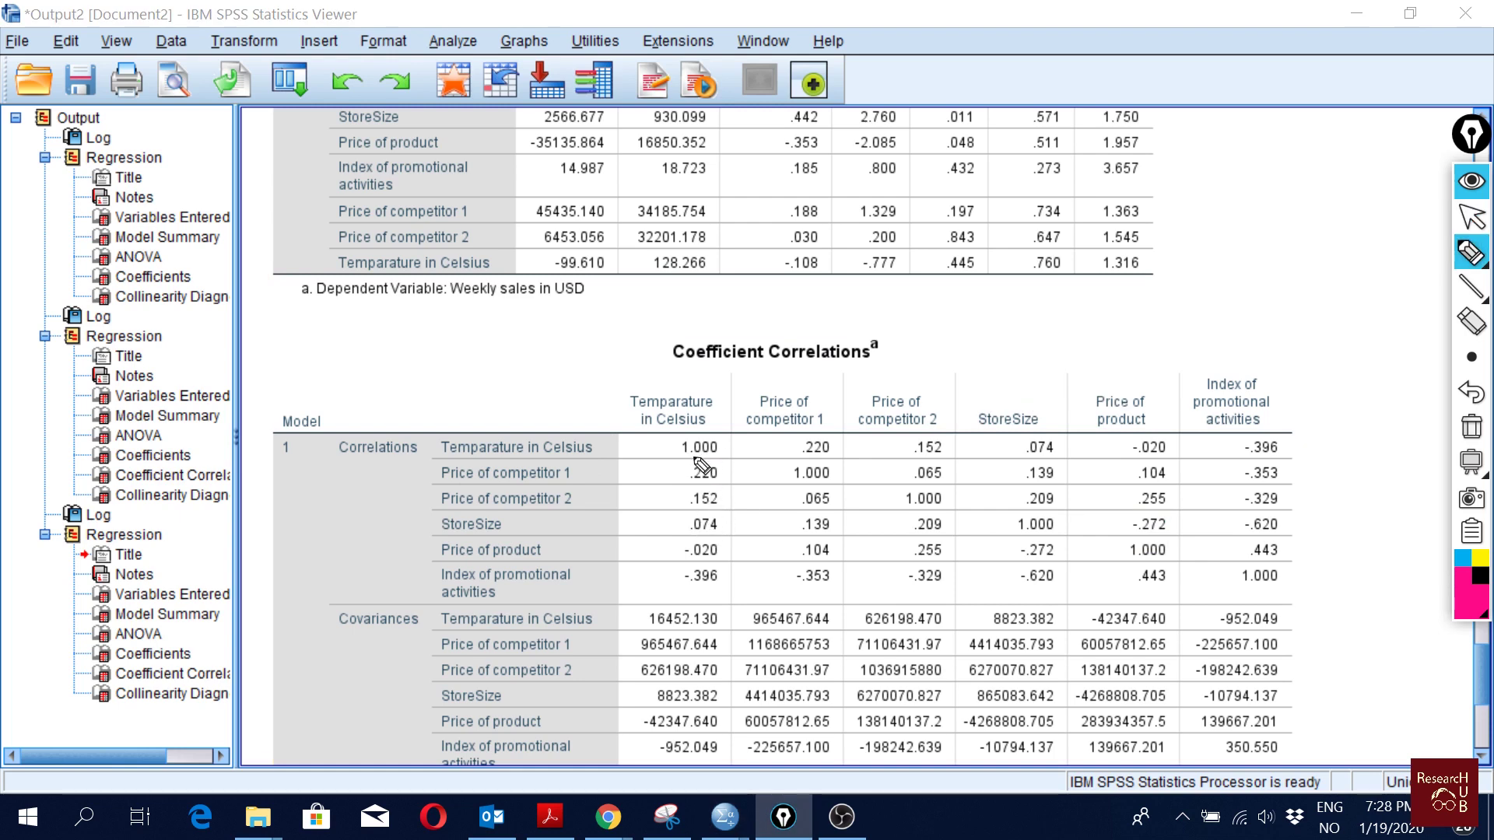
pyautogui.moveTo(716, 461); pyautogui.dragTo(727, 454)
pyautogui.moveTo(830, 476); pyautogui.dragTo(841, 471)
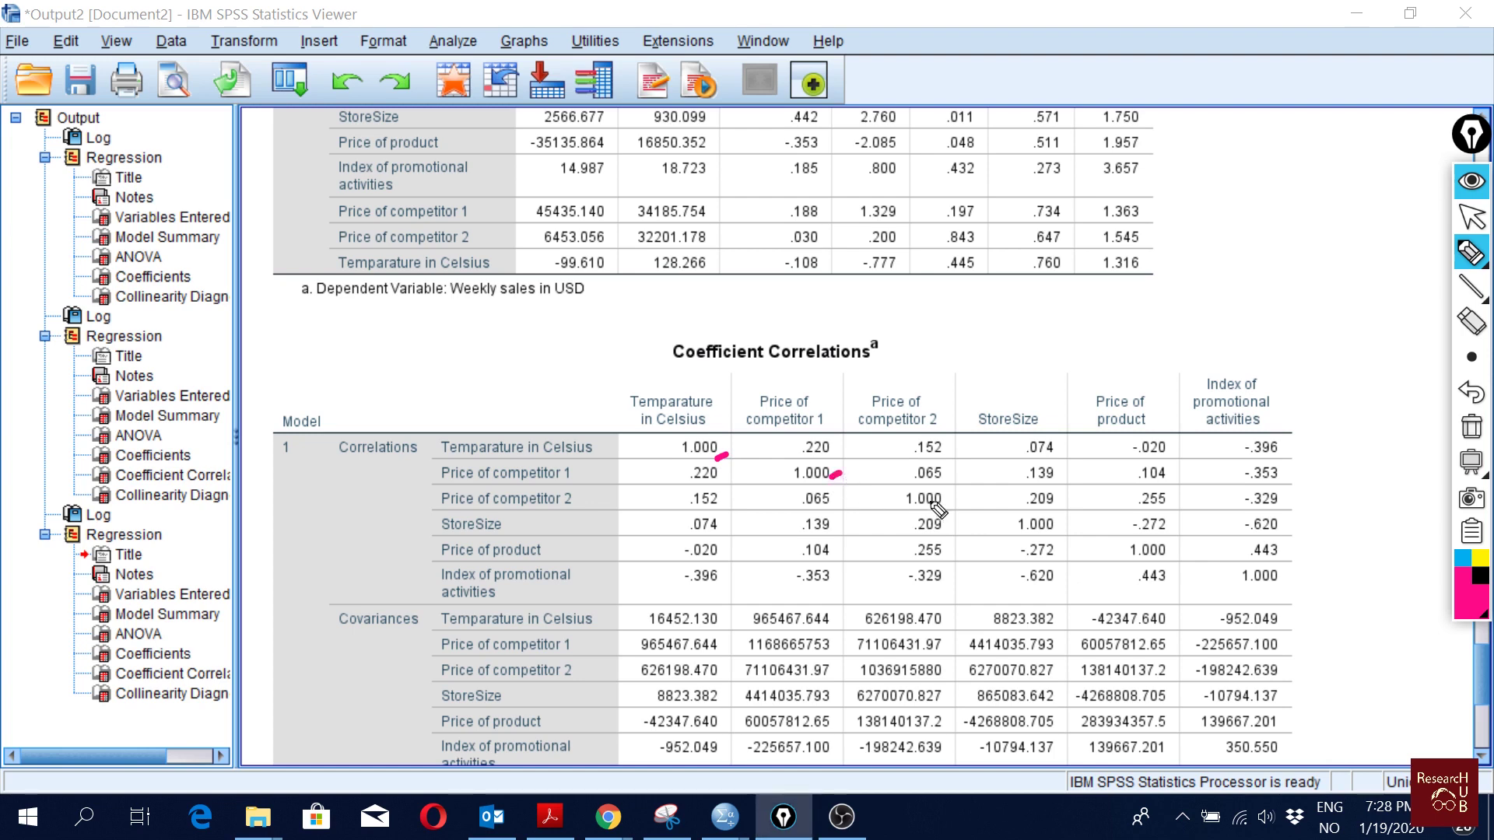
pyautogui.moveTo(941, 506); pyautogui.dragTo(951, 502)
pyautogui.moveTo(1025, 584); pyautogui.dragTo(1060, 586)
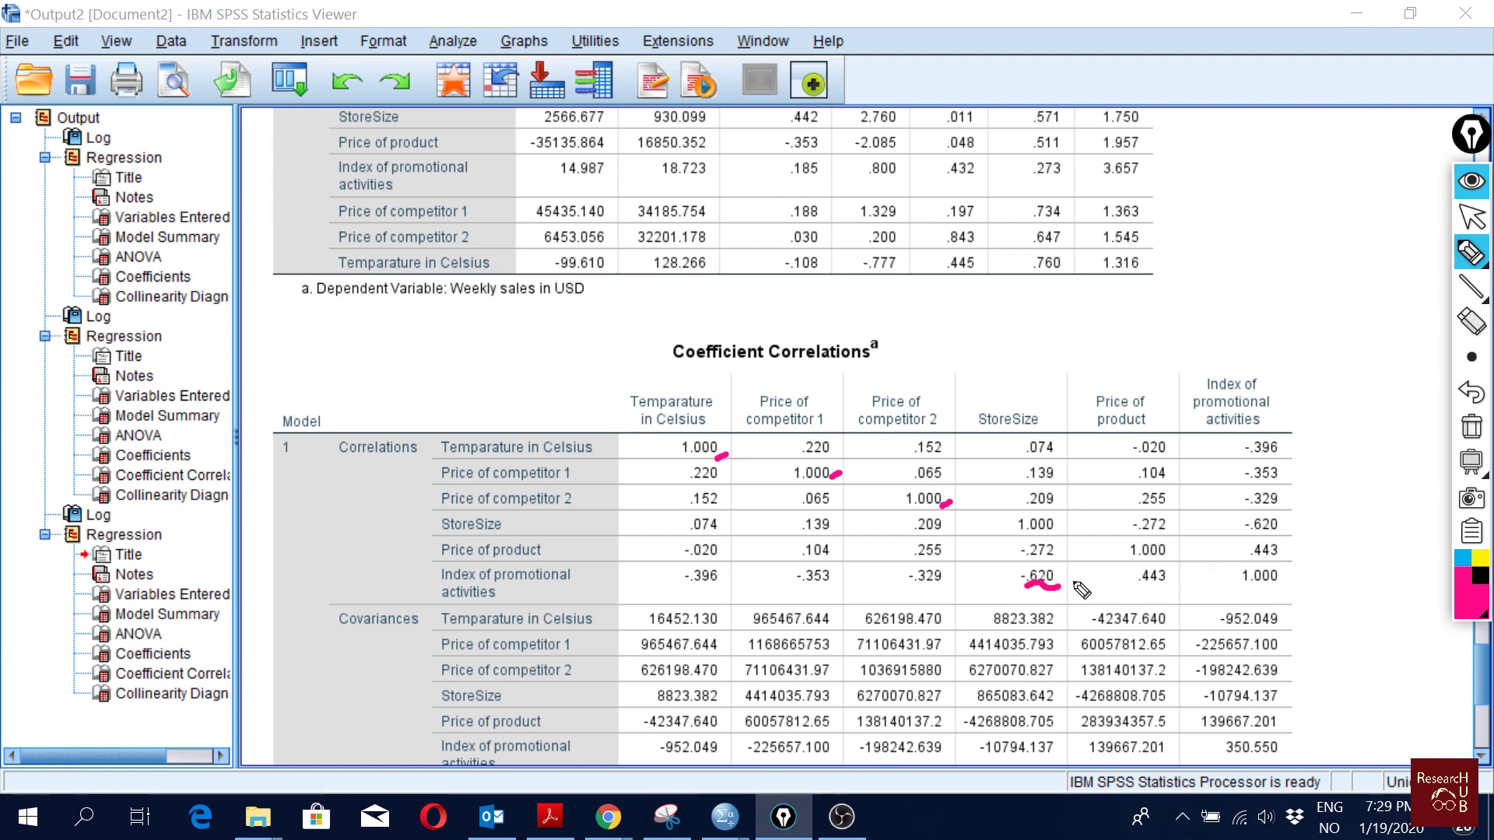
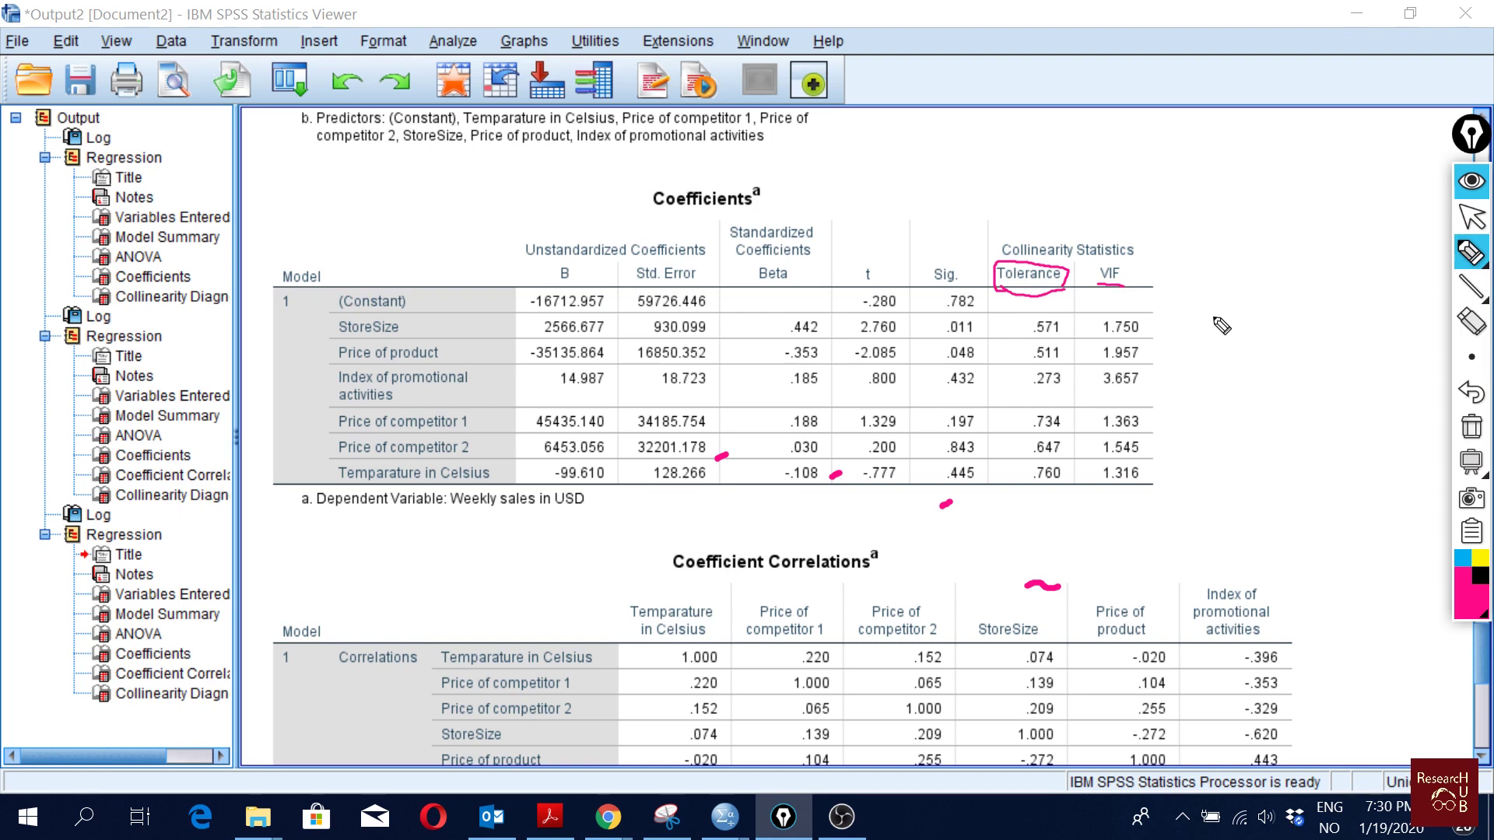
# Step: Annotate beside the Coefficients table with "regress all independent variables on each other" and "2. 1-R^2", then return to the pen
pyautogui.press('t')
pyautogui.click(1196, 282)
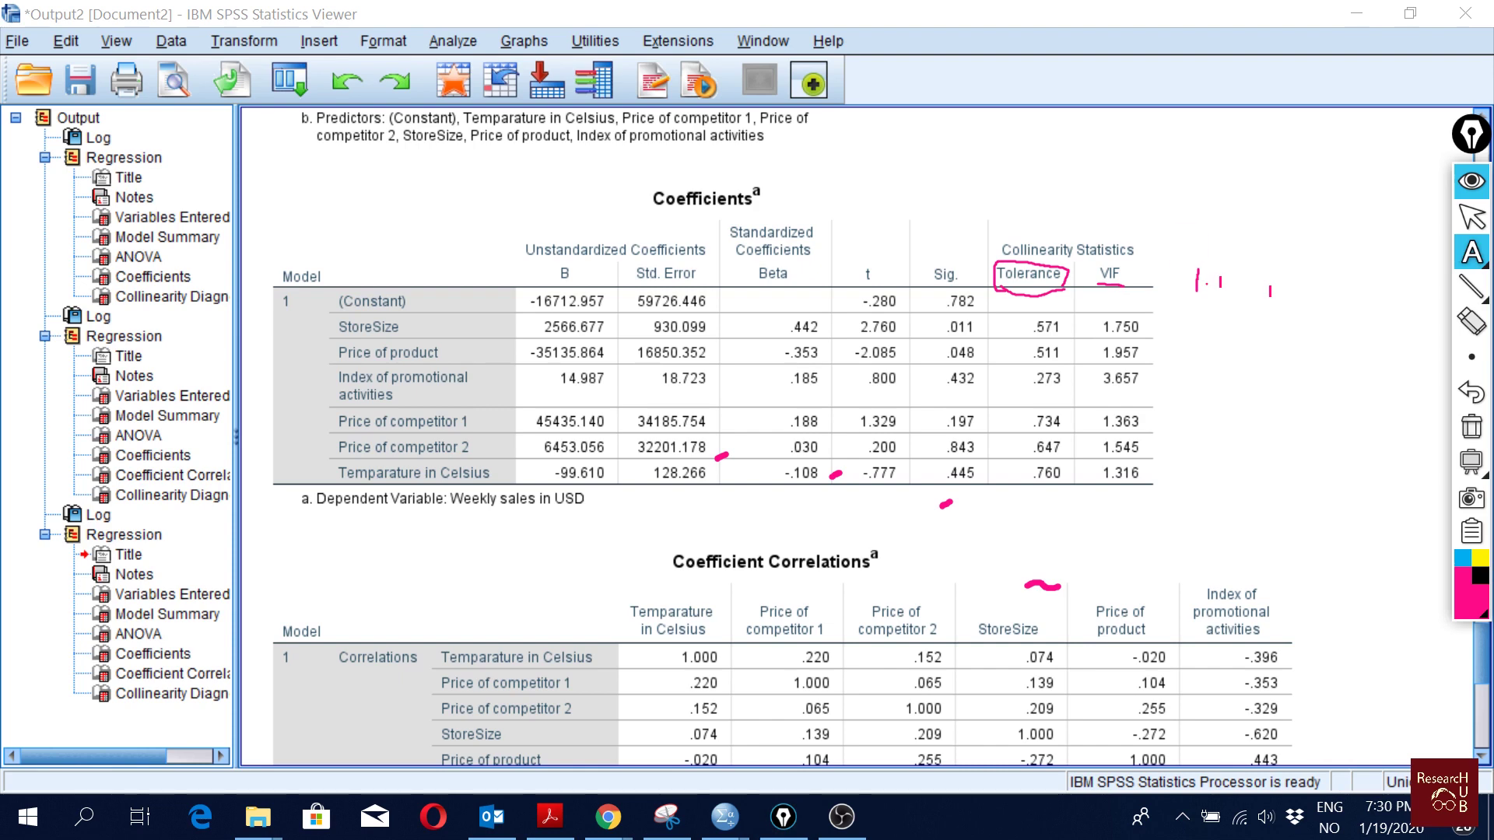
pyautogui.write('regress all')
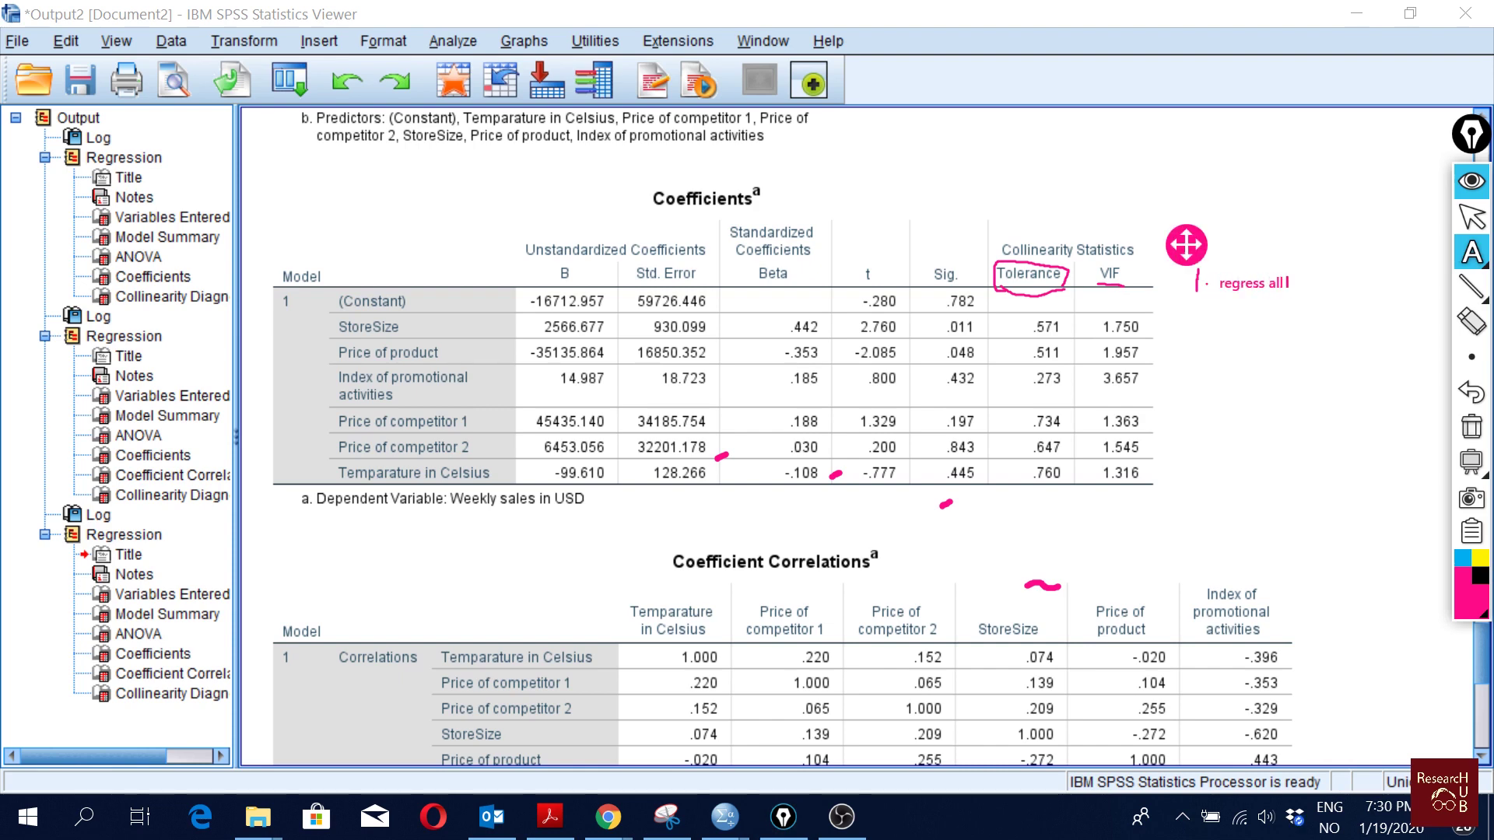
pyautogui.write(' independent')
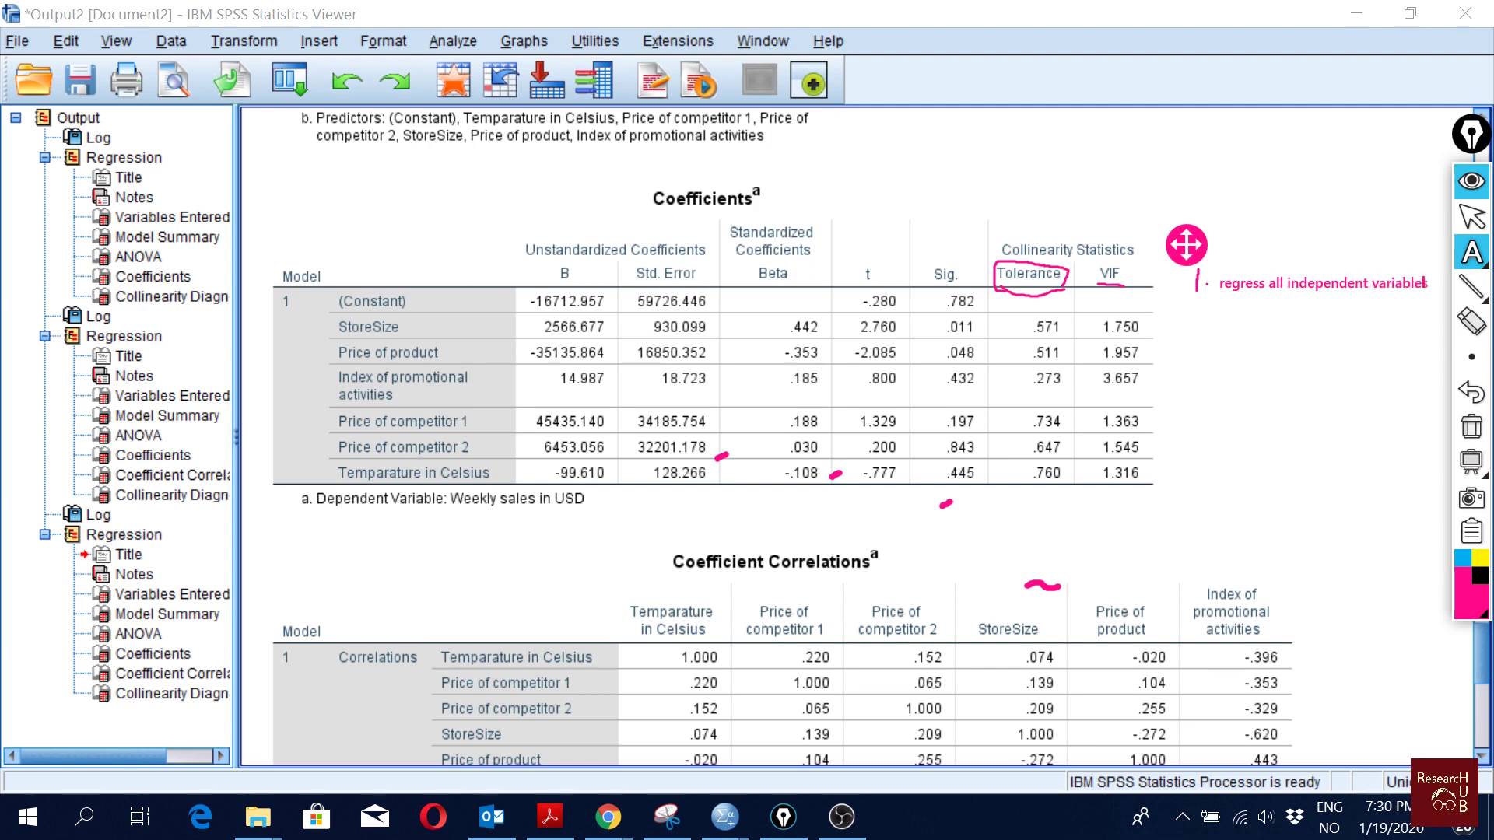
pyautogui.write(' variables on each other')
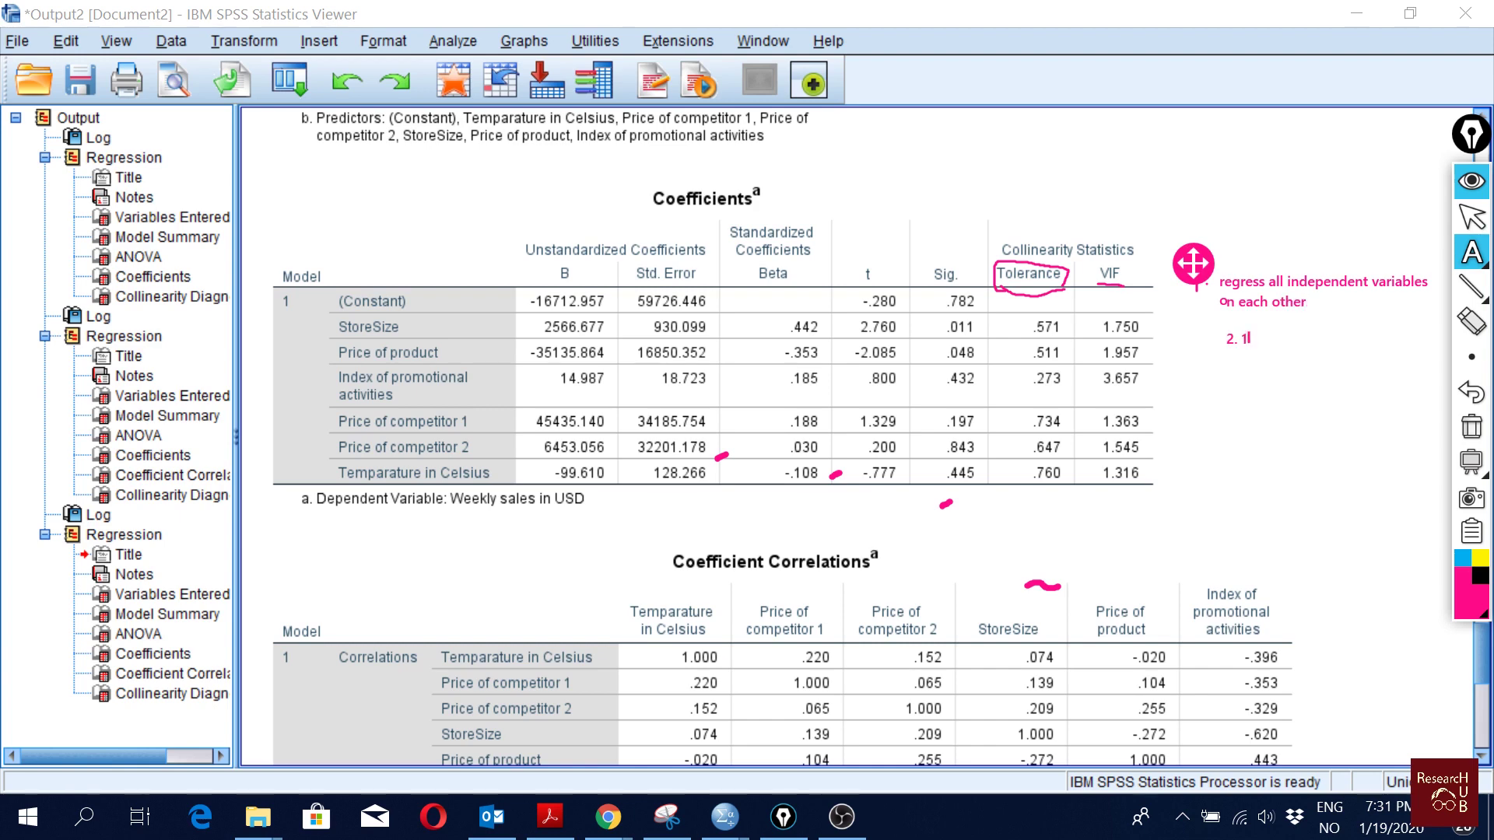
pyautogui.write('-R^2')
pyautogui.click(1460, 268)
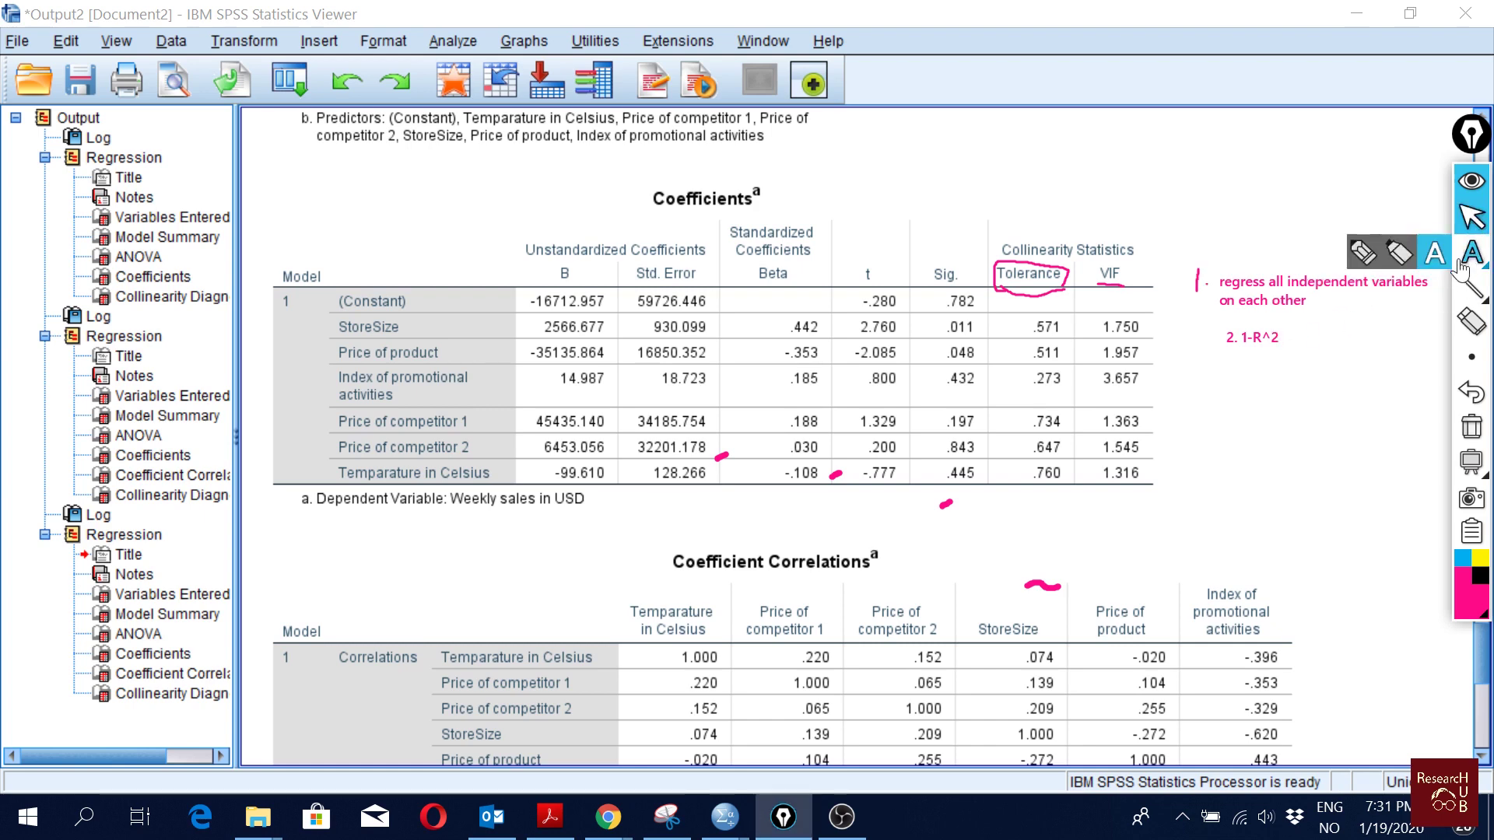
pyautogui.click(1362, 255)
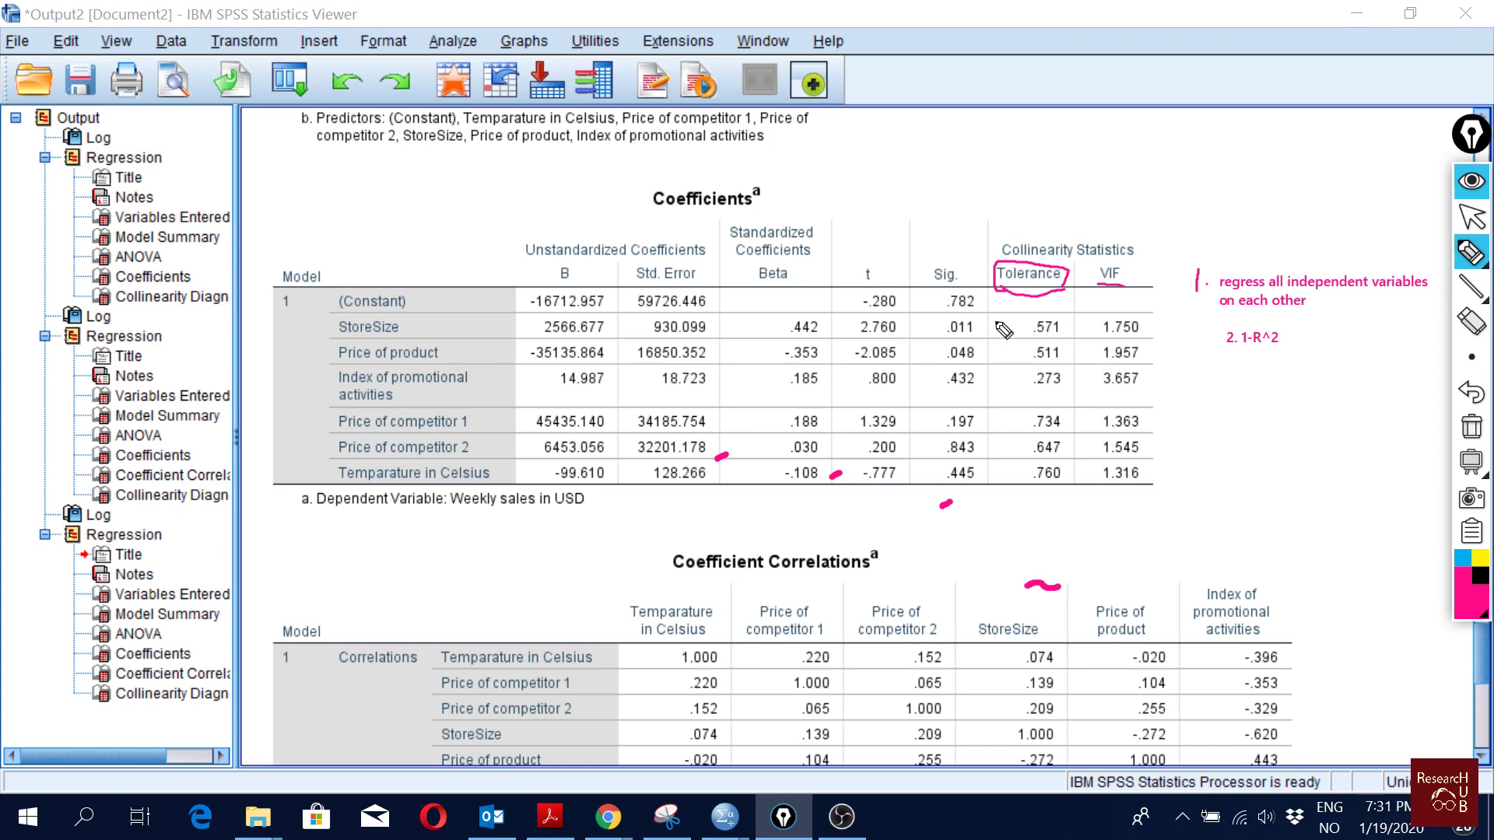
# Step: Tick StoreSize and its Tolerance value in ink, and bracket the other five predictors in the Coefficients table
pyautogui.moveTo(998, 325)
pyautogui.mouseDown()
pyautogui.moveTo(1011, 332)
pyautogui.moveTo(1032, 305)
pyautogui.mouseUp()
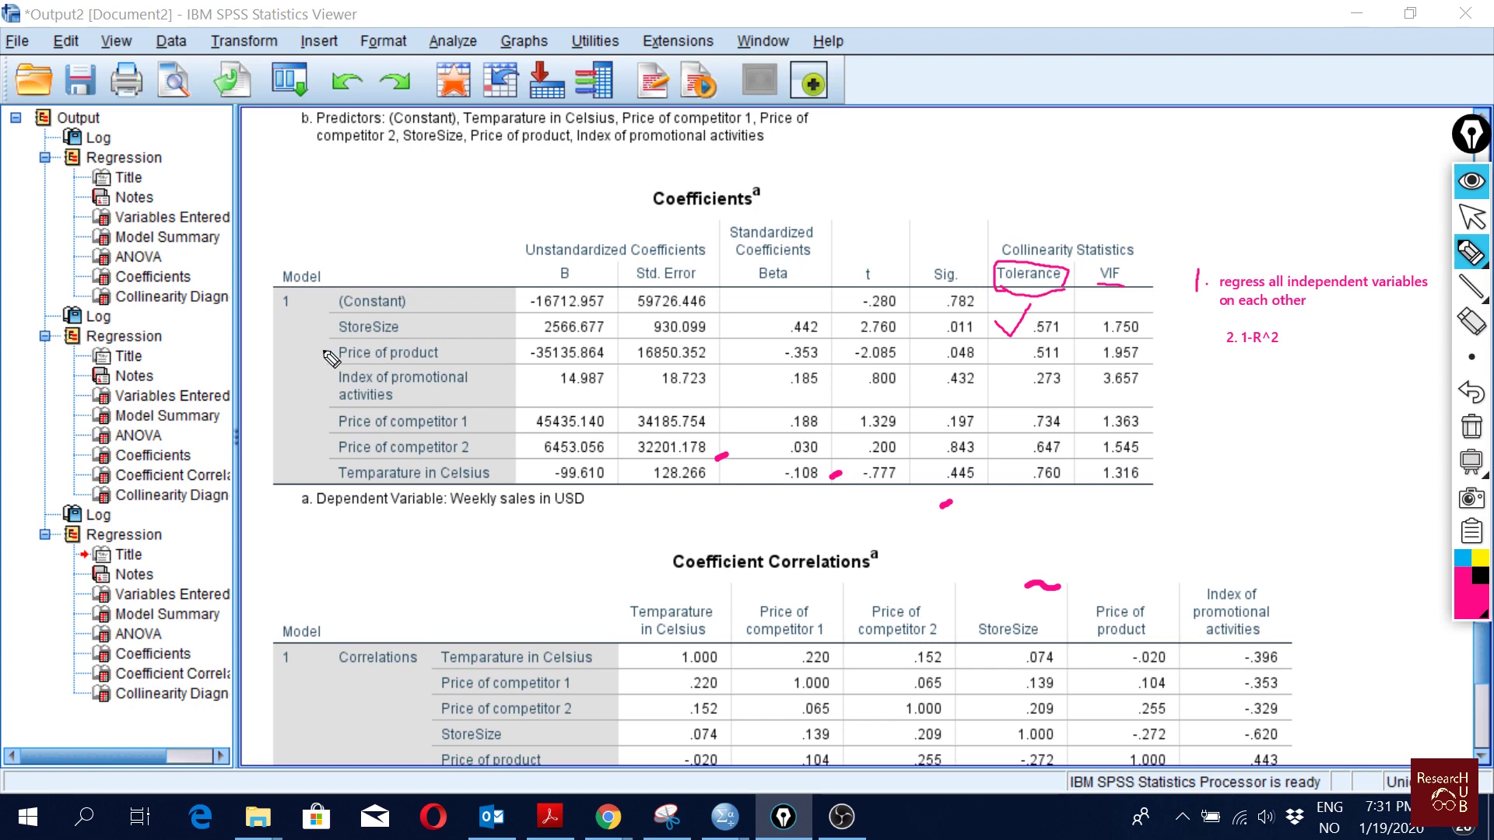
pyautogui.moveTo(324, 353); pyautogui.dragTo(323, 467)
pyautogui.moveTo(335, 352); pyautogui.dragTo(322, 352)
pyautogui.moveTo(314, 323); pyautogui.dragTo(337, 314)
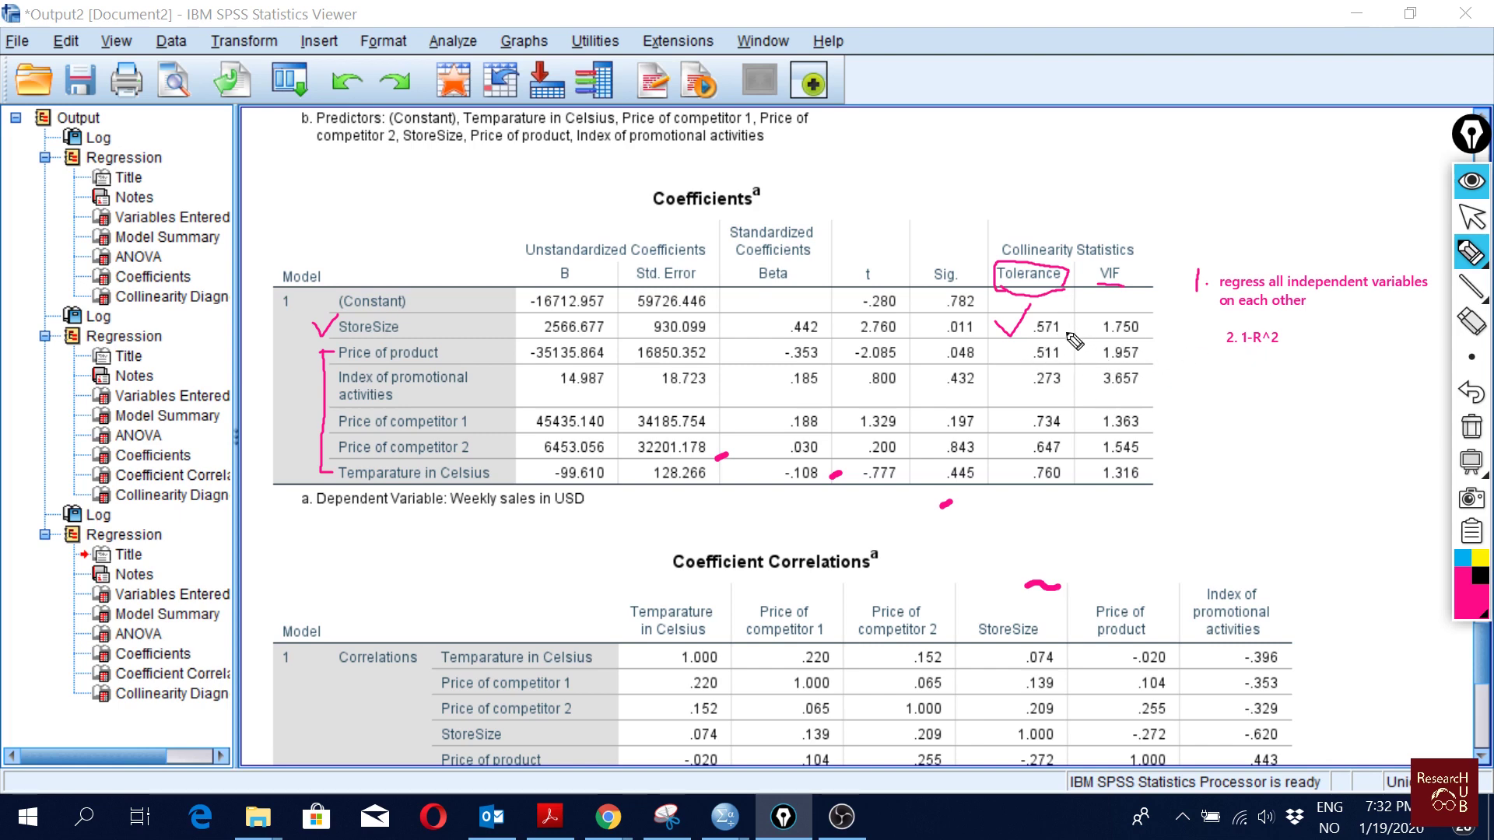
# Step: Handwrite the StoreSize Tolerance calculation beside the Coefficients table: a line from .571 to 0.43, then 1 - 0.43 = 0.571
pyautogui.moveTo(1071, 327)
pyautogui.mouseDown()
pyautogui.moveTo(1135, 330)
pyautogui.moveTo(1266, 400)
pyautogui.moveTo(1273, 382)
pyautogui.moveTo(1321, 389)
pyautogui.moveTo(1331, 406)
pyautogui.moveTo(1360, 379)
pyautogui.moveTo(1340, 405)
pyautogui.mouseUp()
pyautogui.click(1285, 382)
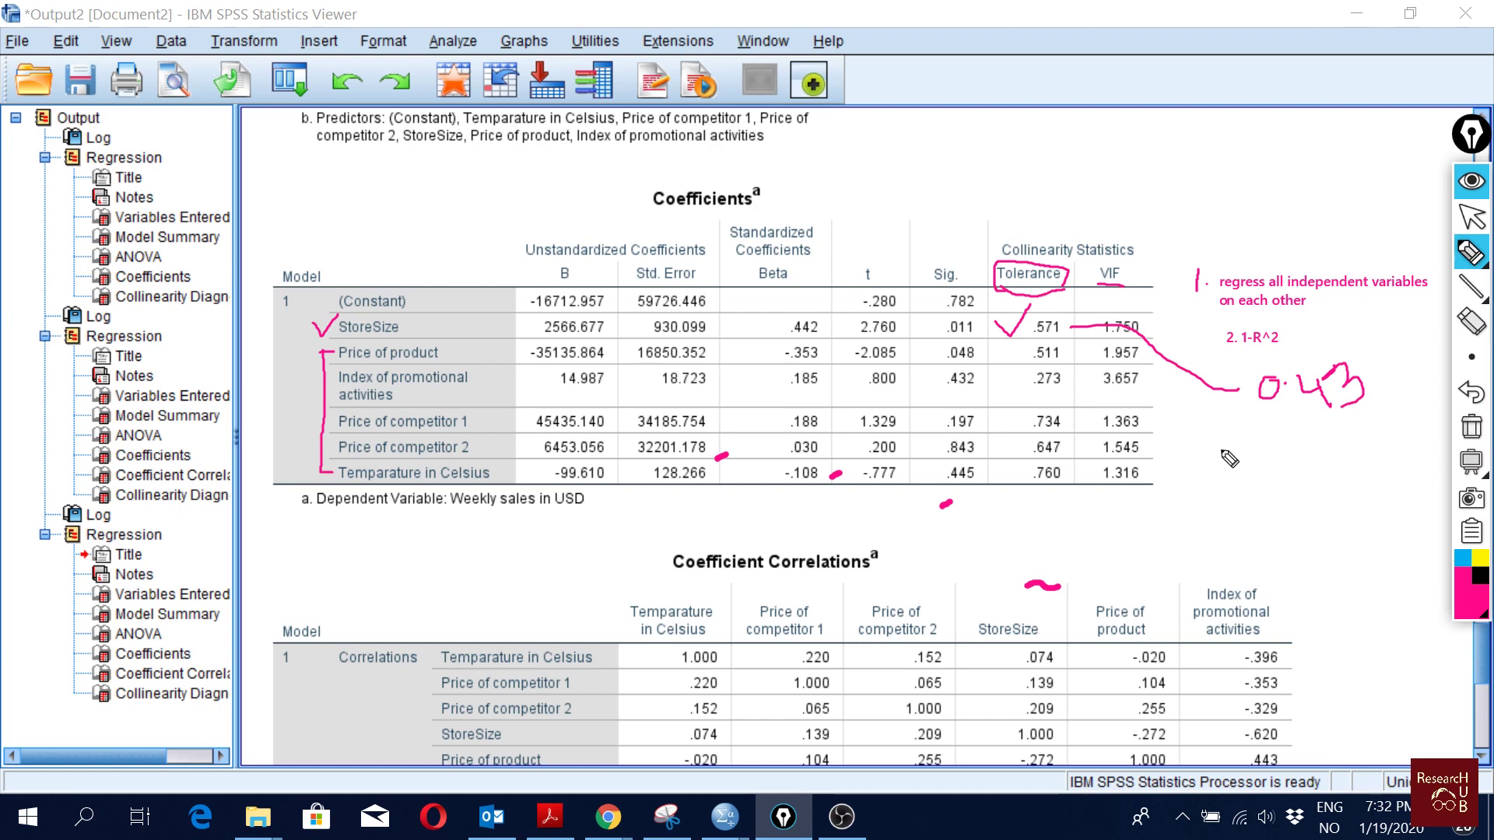
pyautogui.moveTo(1221, 450)
pyautogui.mouseDown()
pyautogui.moveTo(1233, 478)
pyautogui.moveTo(1270, 455)
pyautogui.moveTo(1316, 455)
pyautogui.moveTo(1356, 411)
pyautogui.moveTo(1363, 434)
pyautogui.moveTo(1389, 412)
pyautogui.moveTo(1385, 437)
pyautogui.mouseUp()
pyautogui.click(1331, 430)
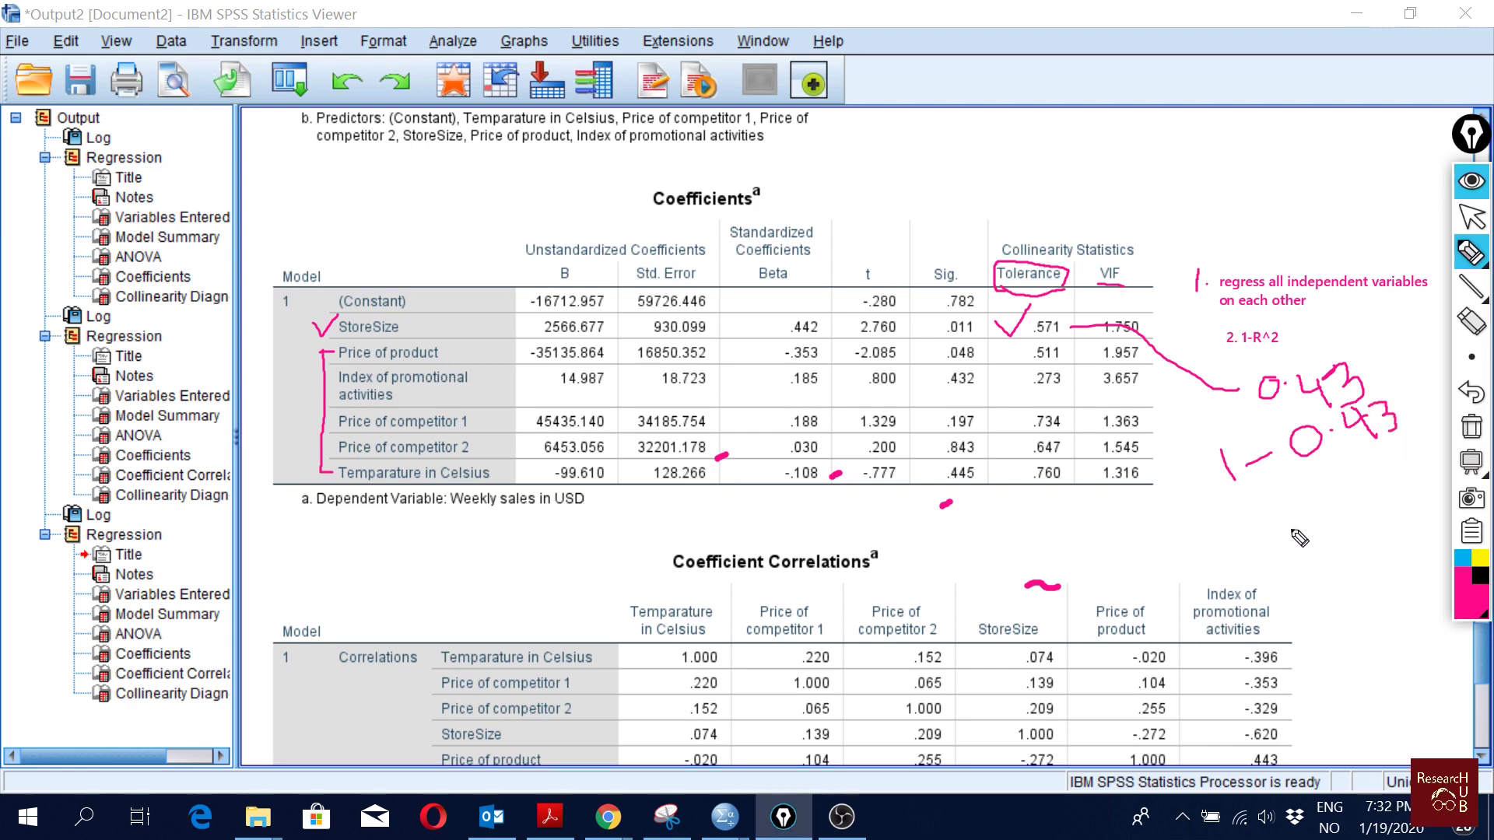
pyautogui.moveTo(1240, 529)
pyautogui.mouseDown()
pyautogui.moveTo(1267, 513)
pyautogui.moveTo(1278, 523)
pyautogui.moveTo(1351, 463)
pyautogui.moveTo(1368, 498)
pyautogui.moveTo(1381, 447)
pyautogui.moveTo(1398, 490)
pyautogui.mouseUp()
pyautogui.click(1336, 487)
pyautogui.moveTo(1402, 432); pyautogui.dragTo(1411, 486)
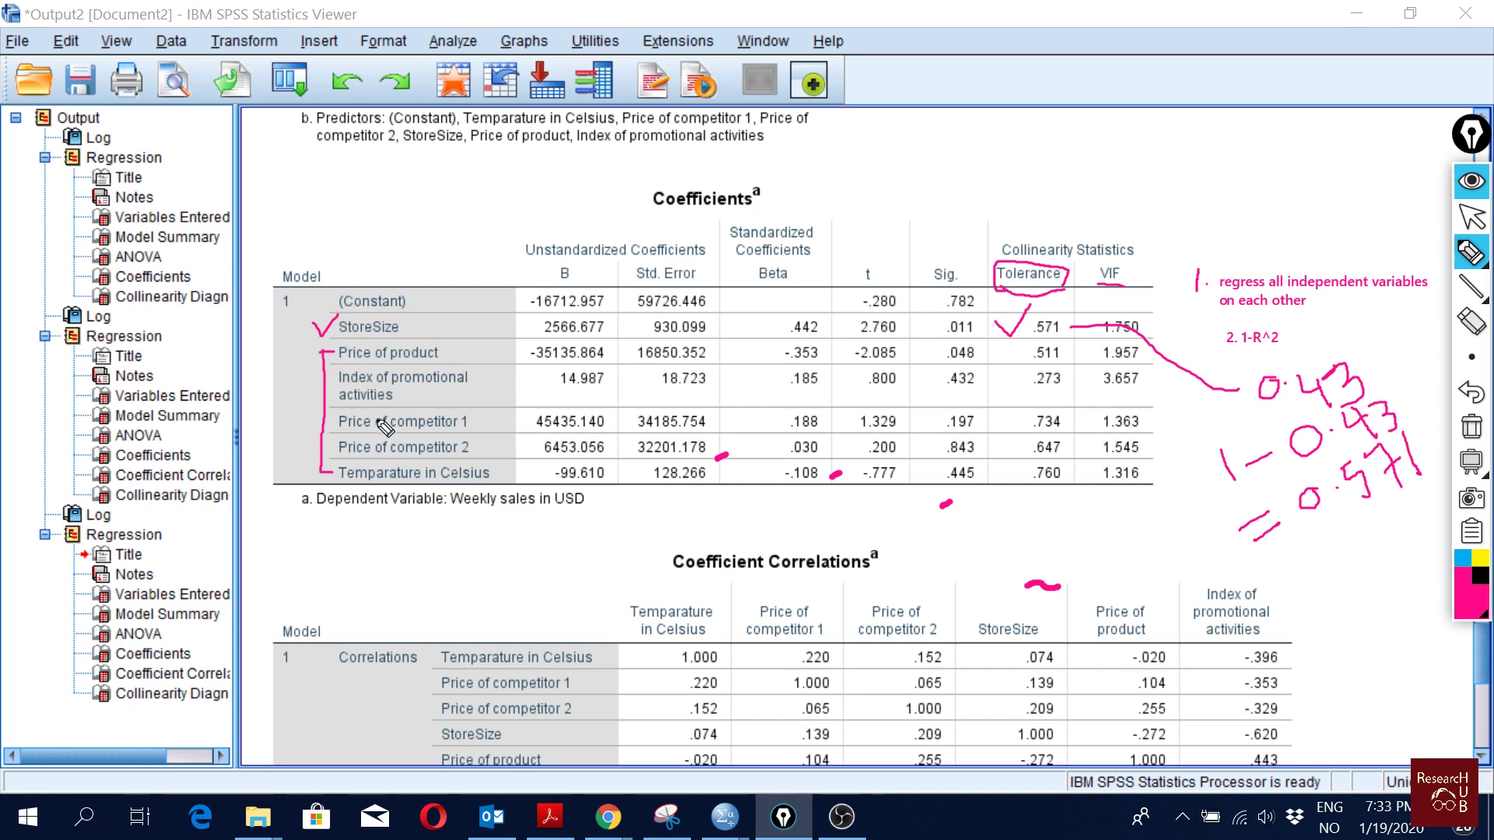
# Step: Tick Price of product and its Tolerance value, box its name, and bracket the other predictors in ink
pyautogui.moveTo(298, 351); pyautogui.dragTo(339, 340)
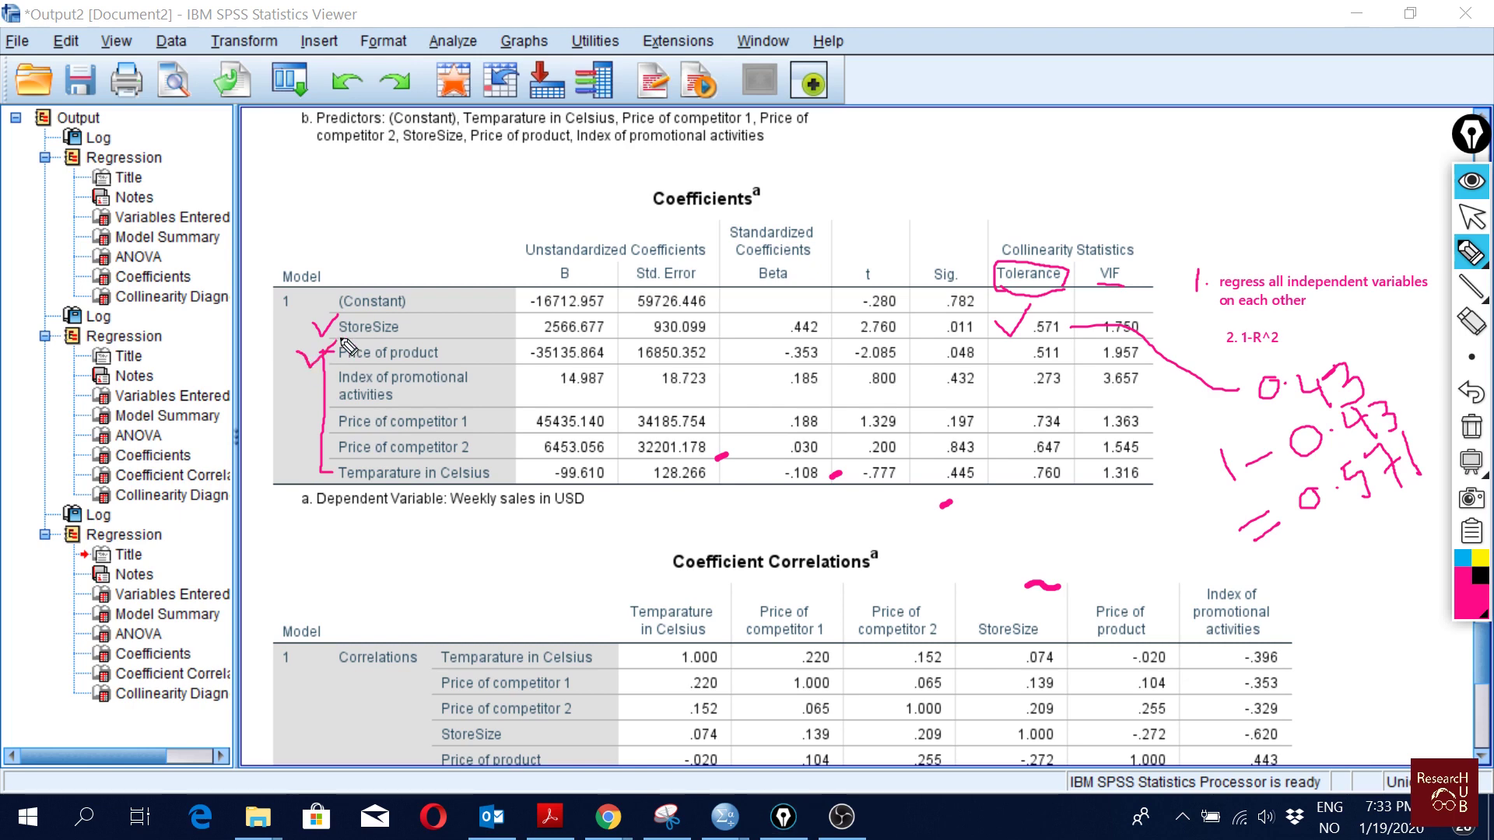
pyautogui.moveTo(1014, 355); pyautogui.dragTo(1027, 338)
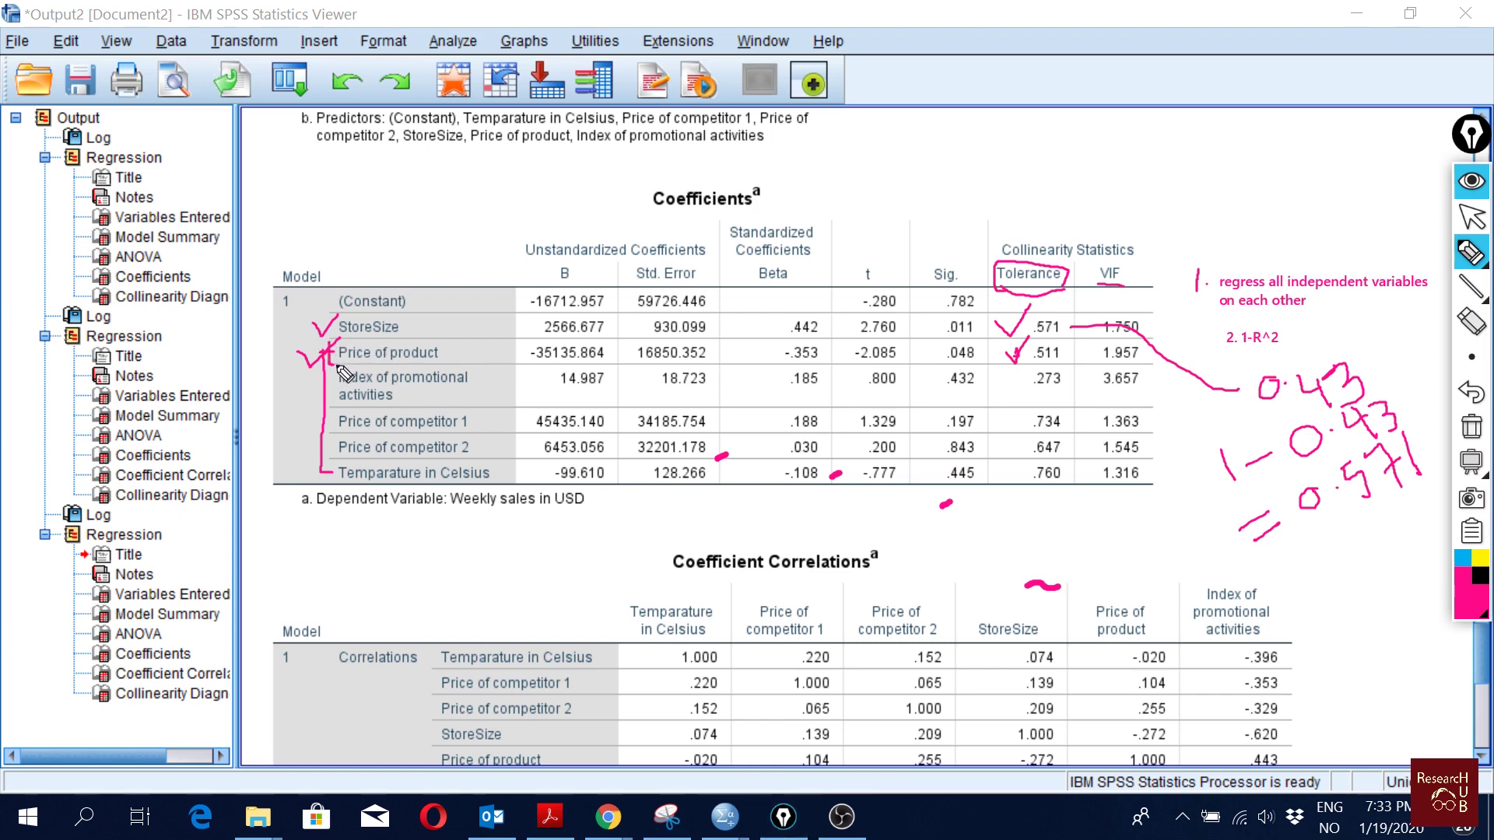
pyautogui.moveTo(329, 362)
pyautogui.mouseDown()
pyautogui.moveTo(442, 363)
pyautogui.moveTo(442, 339)
pyautogui.moveTo(327, 347)
pyautogui.moveTo(332, 332)
pyautogui.moveTo(307, 346)
pyautogui.moveTo(301, 436)
pyautogui.moveTo(315, 471)
pyautogui.mouseUp()
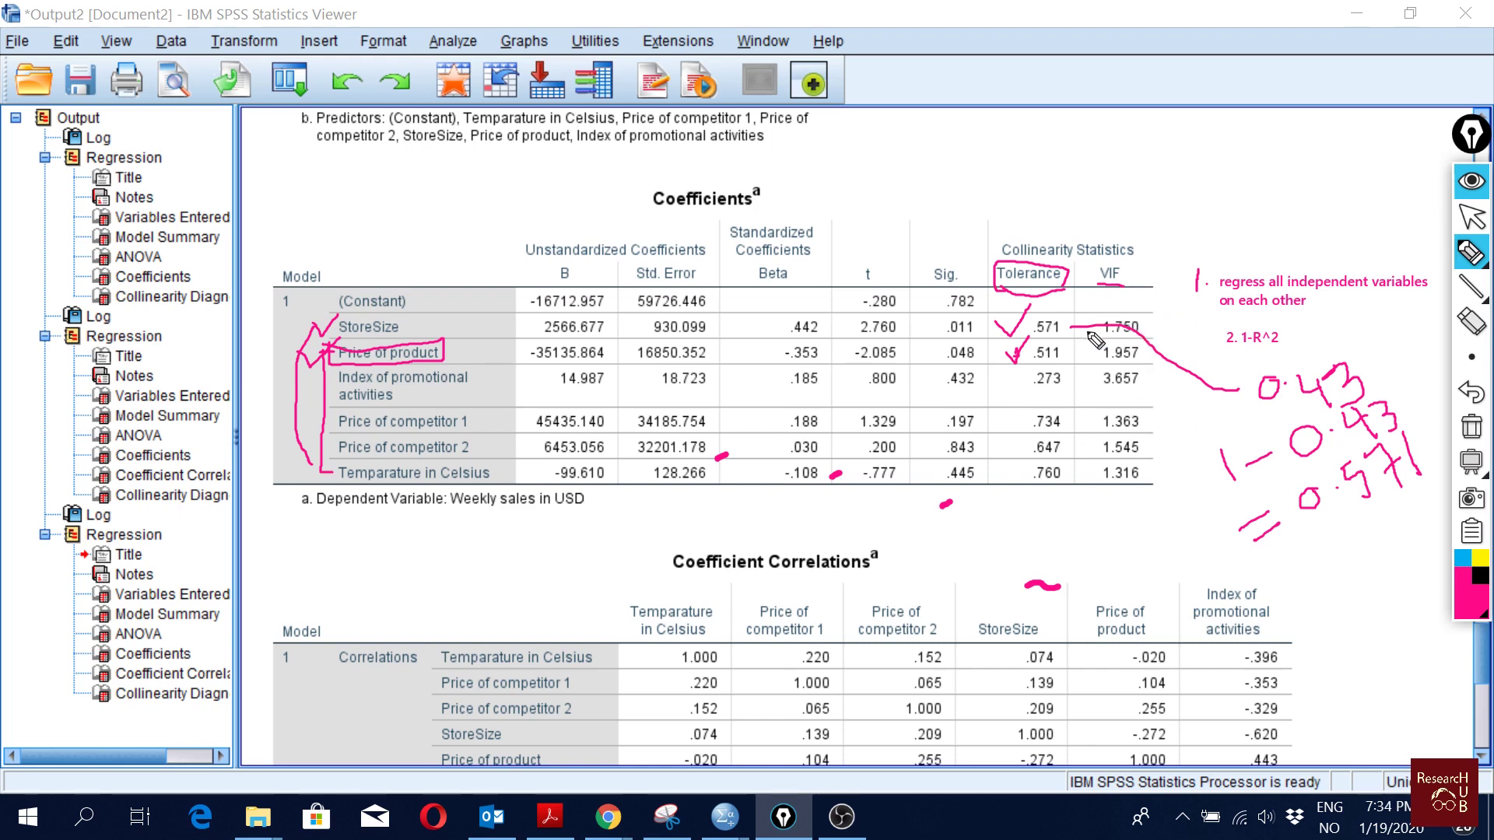
# Step: Draw an arrow from the VIF heading and handwrite the formula 1/T = 1/0.57 = 1.75 above the notes
pyautogui.moveTo(1138, 266); pyautogui.dragTo(1166, 238)
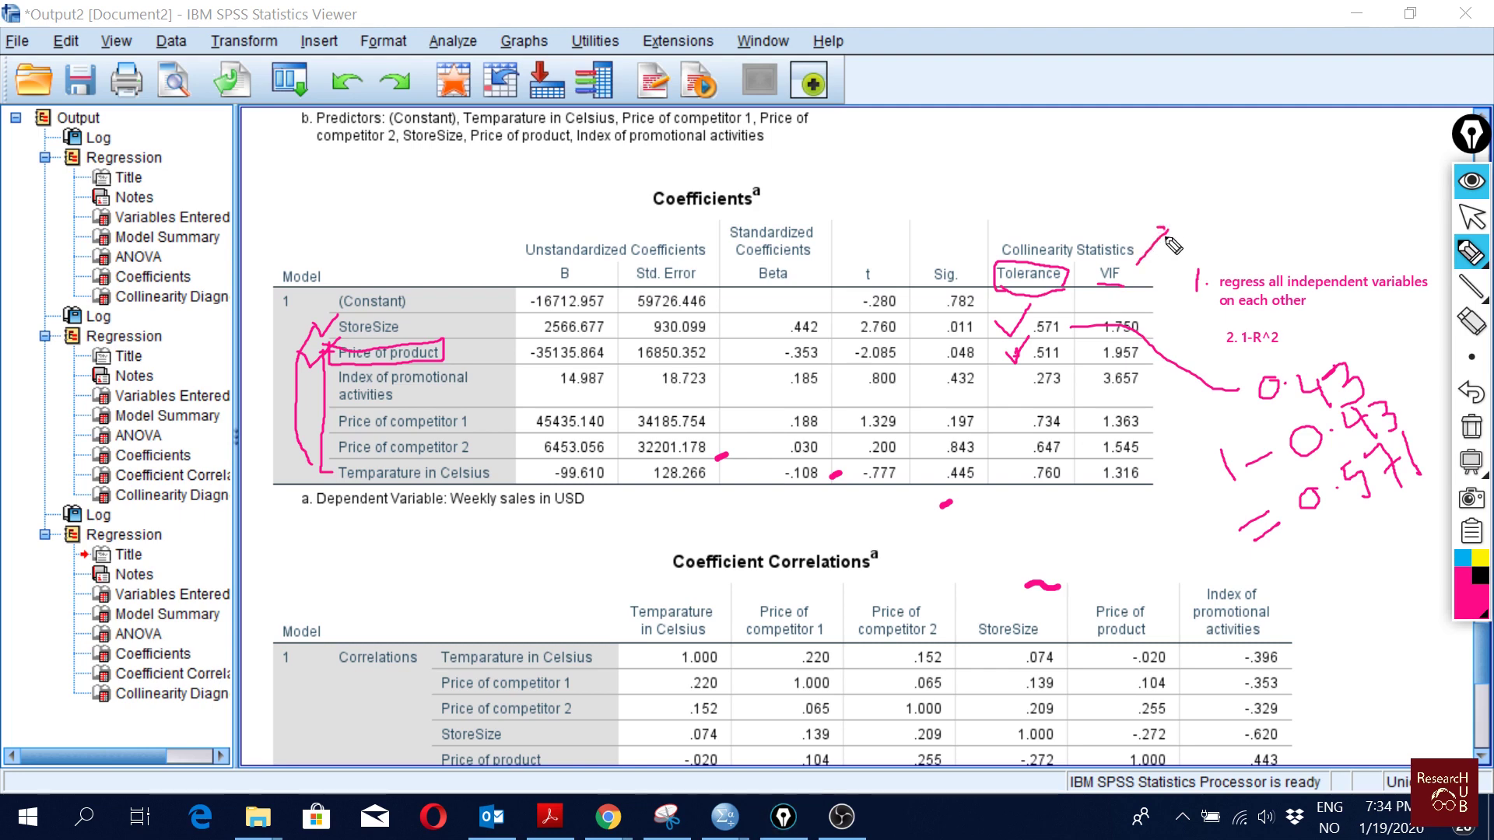
pyautogui.moveTo(1199, 163)
pyautogui.mouseDown()
pyautogui.moveTo(1199, 195)
pyautogui.moveTo(1232, 204)
pyautogui.moveTo(1205, 245)
pyautogui.mouseUp()
pyautogui.moveTo(1241, 192)
pyautogui.mouseDown()
pyautogui.moveTo(1254, 205)
pyautogui.moveTo(1384, 189)
pyautogui.mouseUp()
pyautogui.moveTo(1319, 154)
pyautogui.mouseDown()
pyautogui.moveTo(1291, 245)
pyautogui.moveTo(1289, 219)
pyautogui.moveTo(1327, 218)
pyautogui.moveTo(1322, 246)
pyautogui.moveTo(1351, 213)
pyautogui.moveTo(1354, 243)
pyautogui.mouseUp()
pyautogui.click(1300, 240)
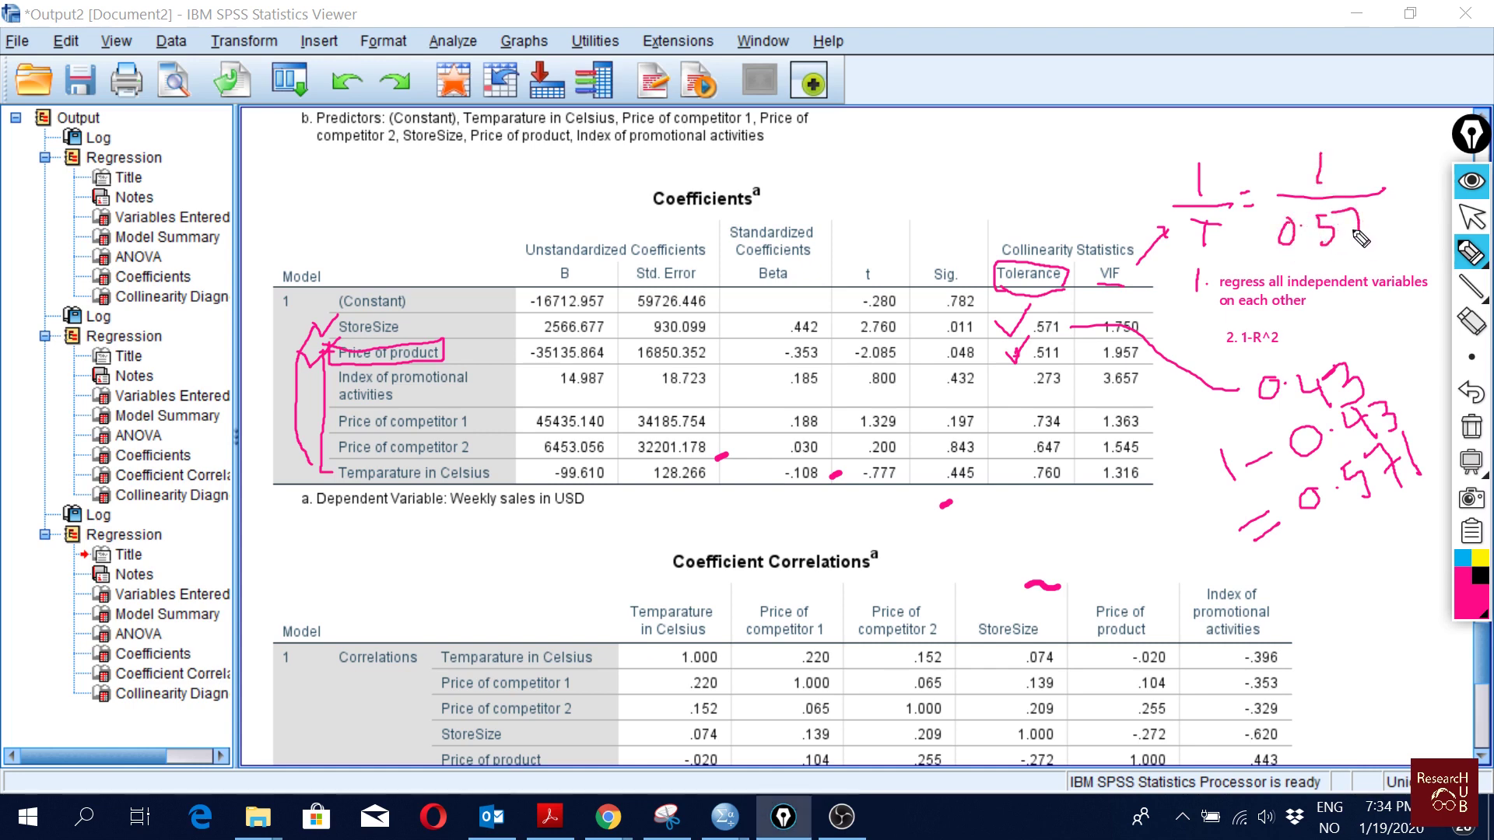
pyautogui.moveTo(1380, 184)
pyautogui.mouseDown()
pyautogui.moveTo(1405, 196)
pyautogui.moveTo(1425, 160)
pyautogui.moveTo(1424, 196)
pyautogui.moveTo(1442, 160)
pyautogui.mouseUp()
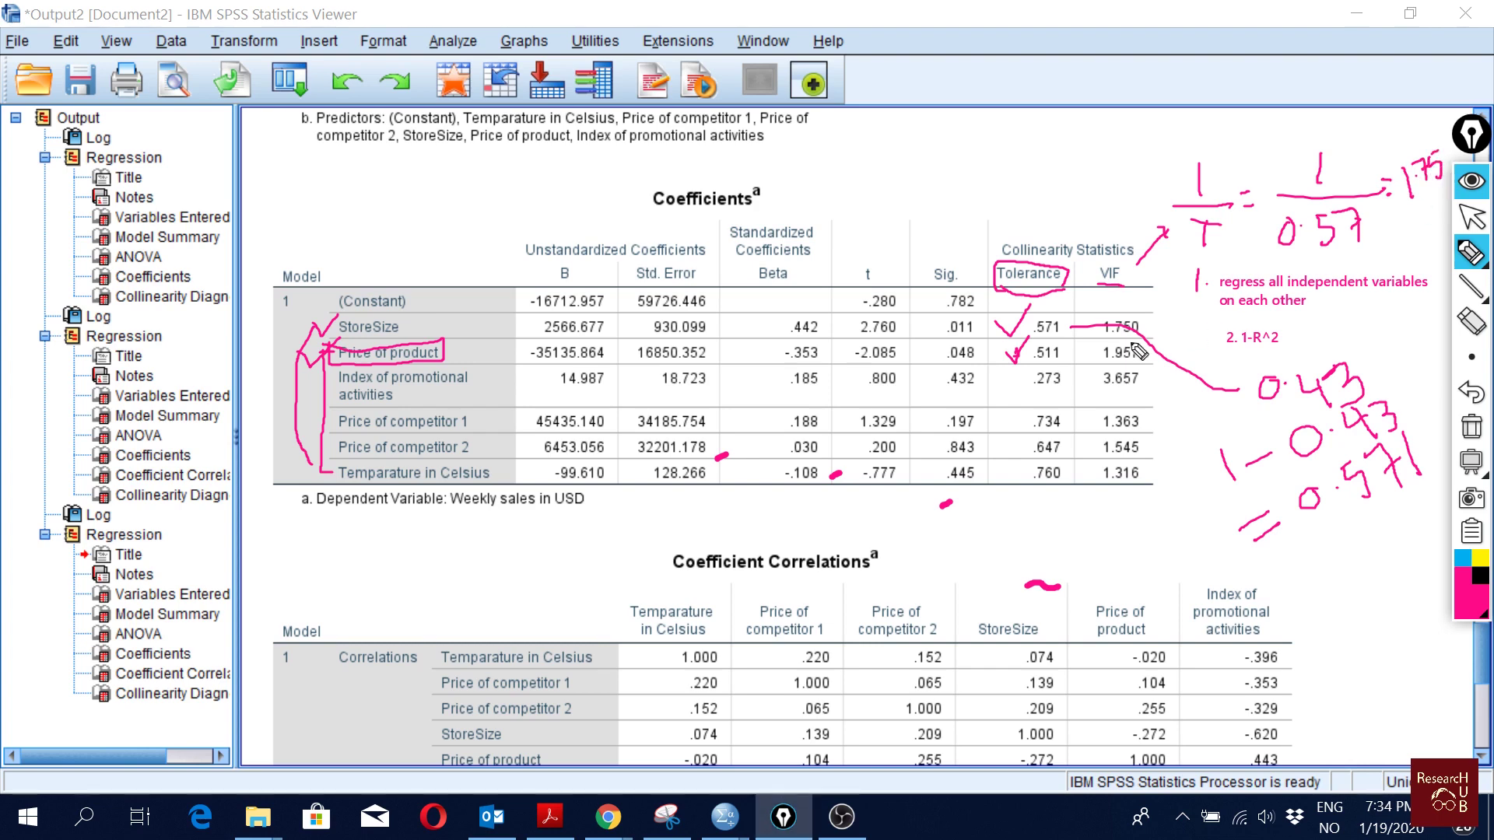
# Step: Tick the VIF values of StoreSize and Index of promotional activities in ink
pyautogui.moveTo(1080, 326)
pyautogui.mouseDown()
pyautogui.moveTo(1120, 313)
pyautogui.moveTo(1122, 294)
pyautogui.mouseUp()
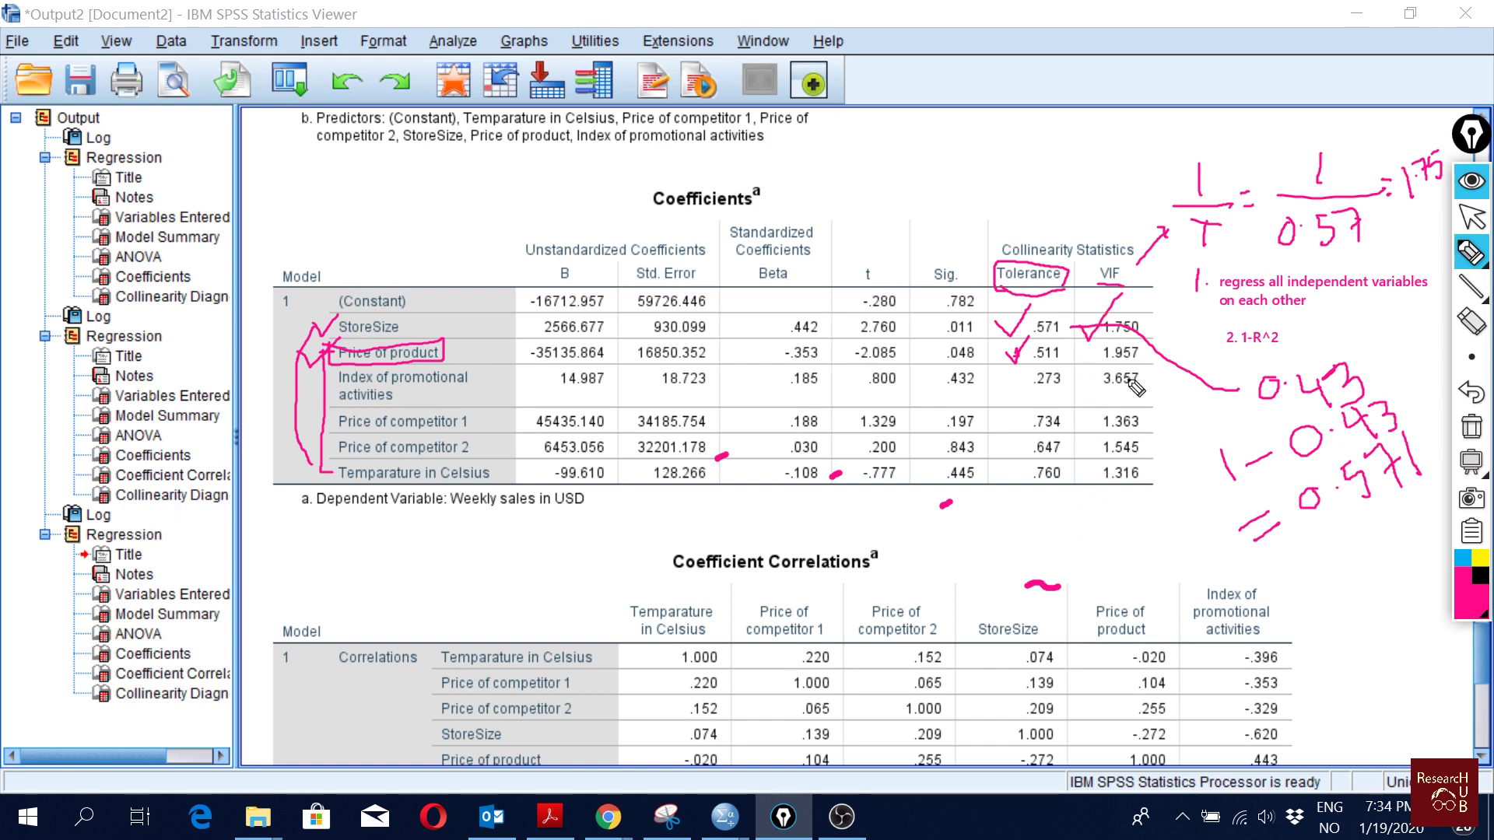
pyautogui.moveTo(1082, 372)
pyautogui.mouseDown()
pyautogui.moveTo(1089, 387)
pyautogui.moveTo(1098, 360)
pyautogui.mouseUp()
pyautogui.moveTo(1469, 462)
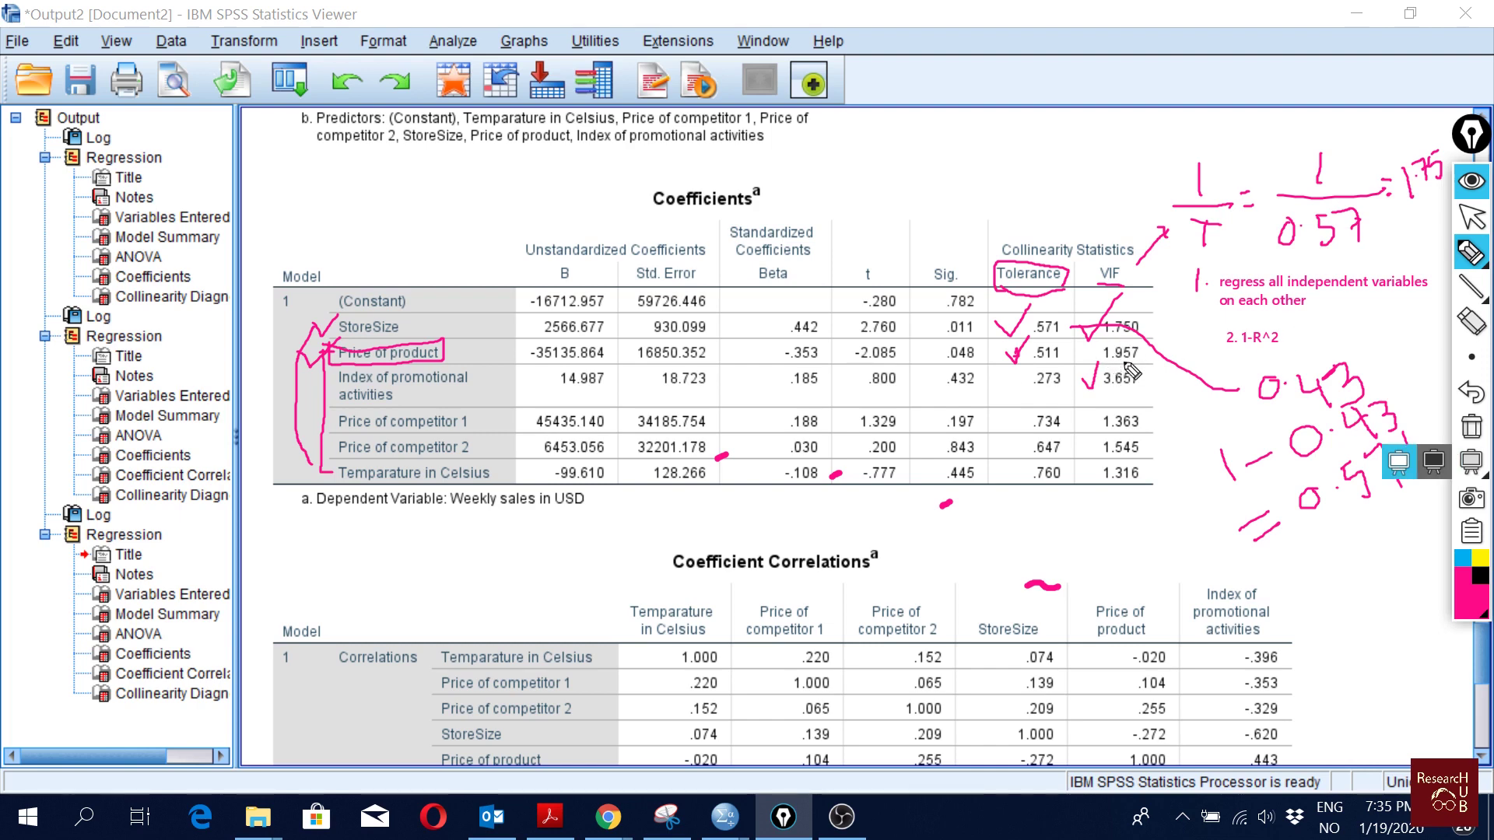